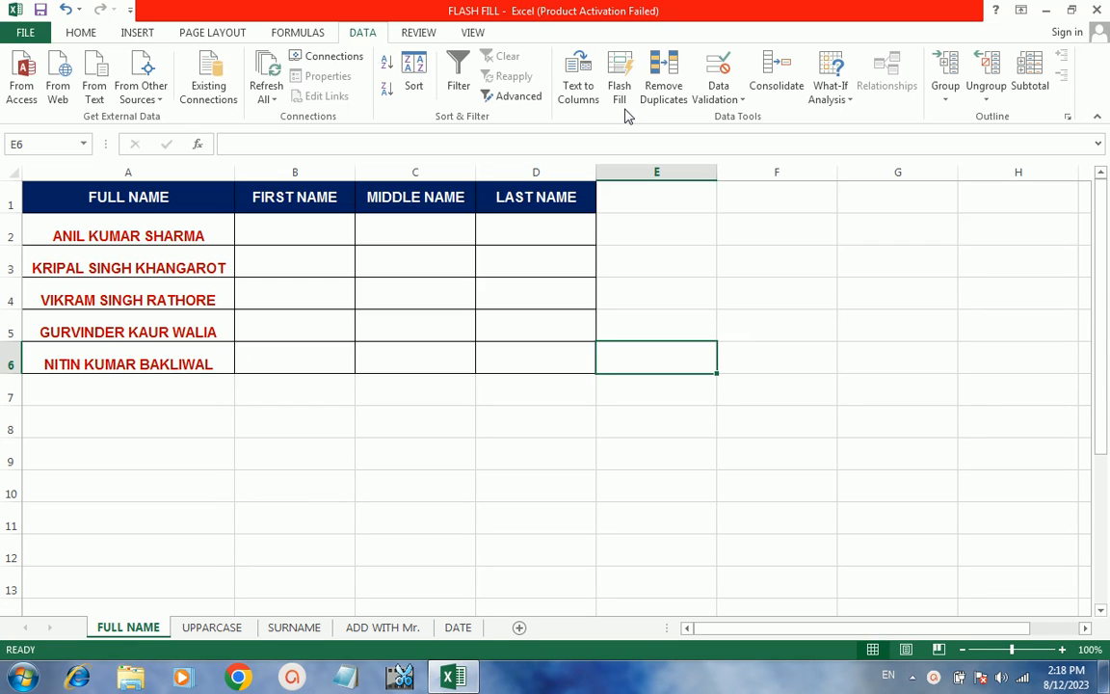
- Enter ANIL in B2 and Flash Fill first names KRIPAL, VIKRAM, GURVINDER and NITIN below it
{"action": "left_click", "coordinate": [510, 318]}
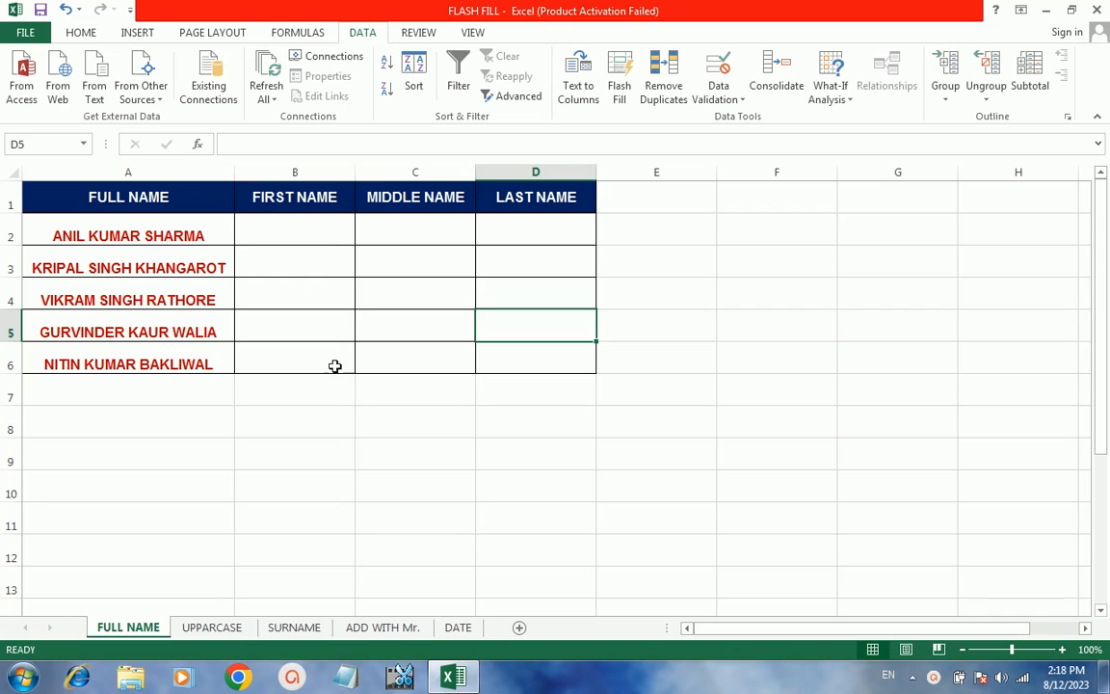
{"action": "left_click", "coordinate": [334, 415]}
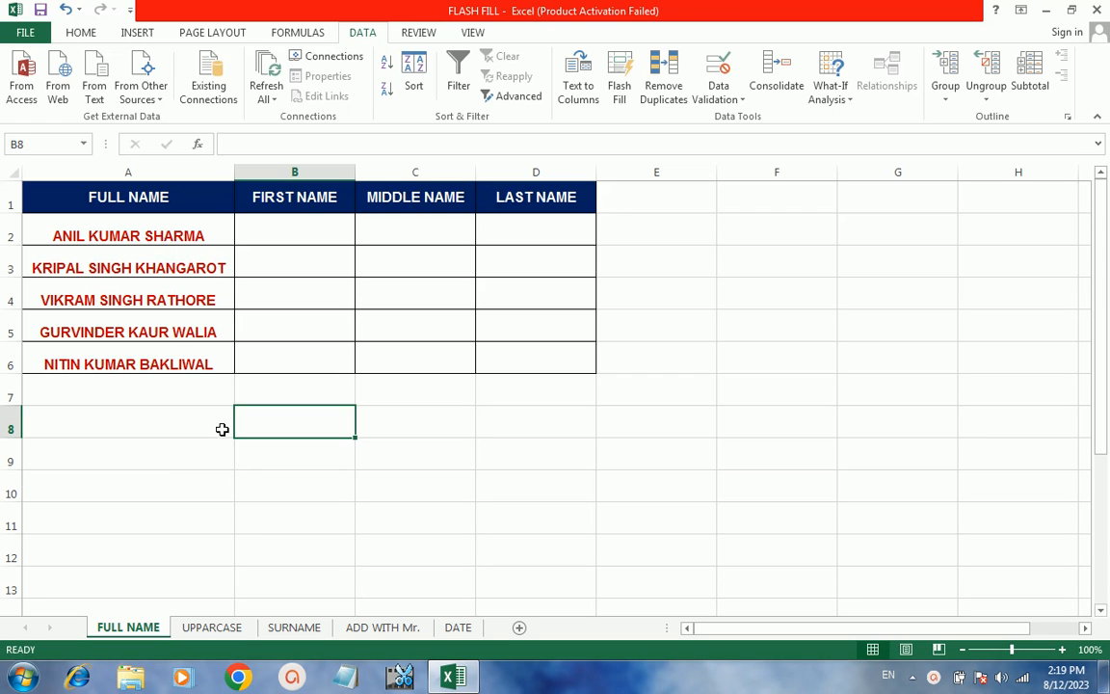
{"action": "left_click", "coordinate": [221, 399]}
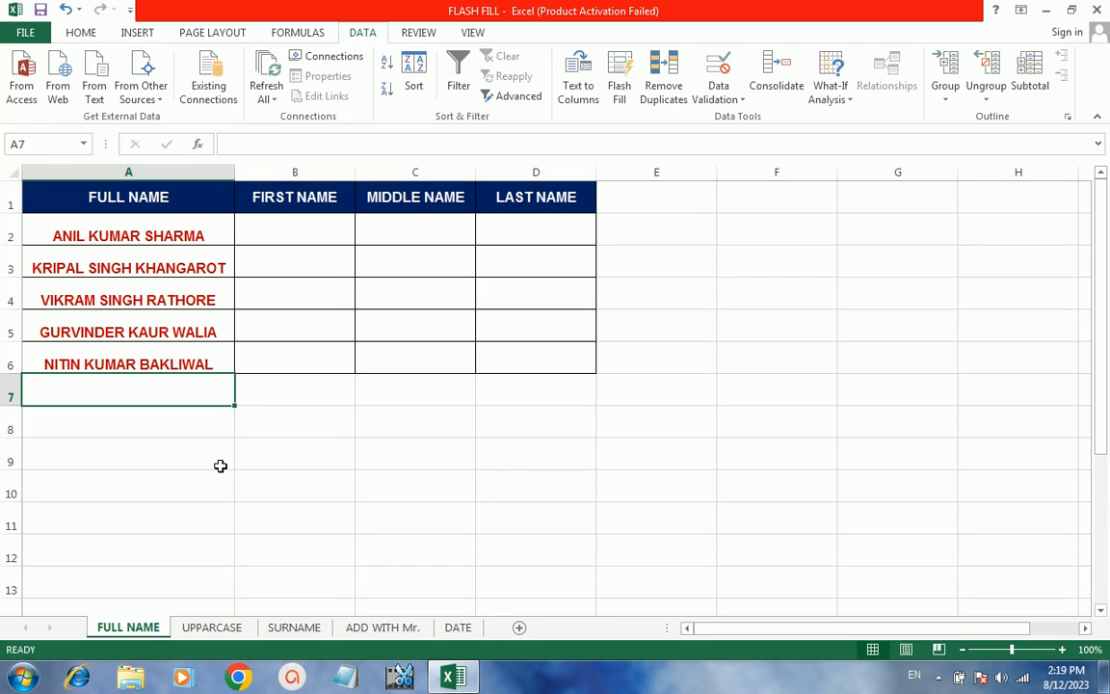
{"action": "left_click", "coordinate": [220, 465]}
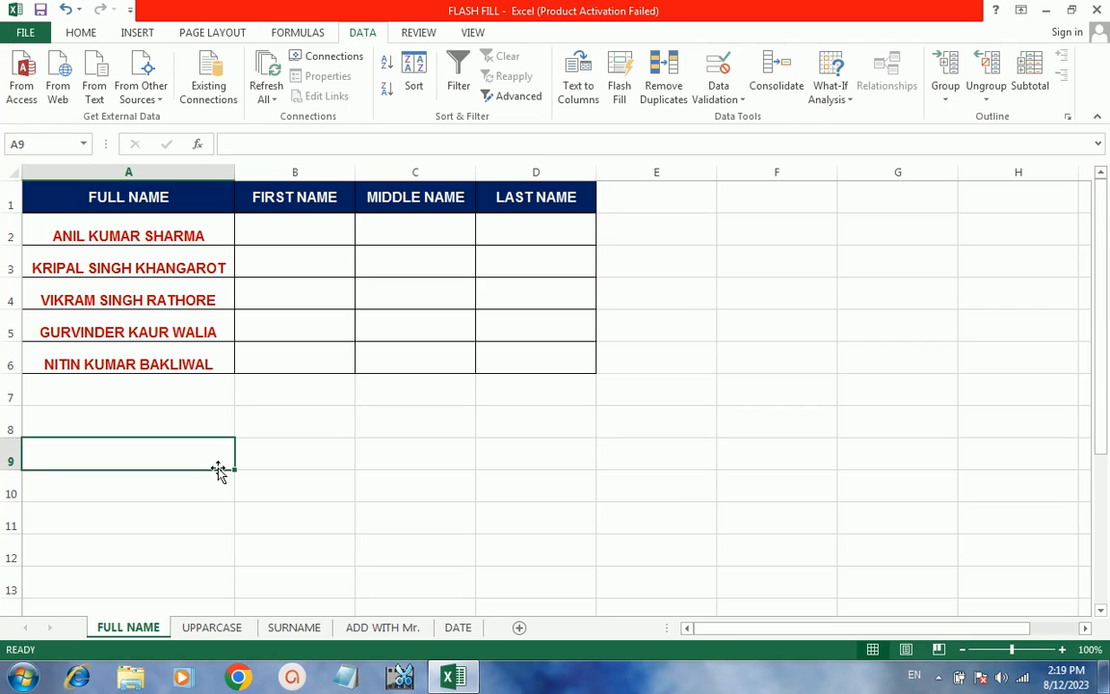
{"action": "left_click", "coordinate": [343, 399]}
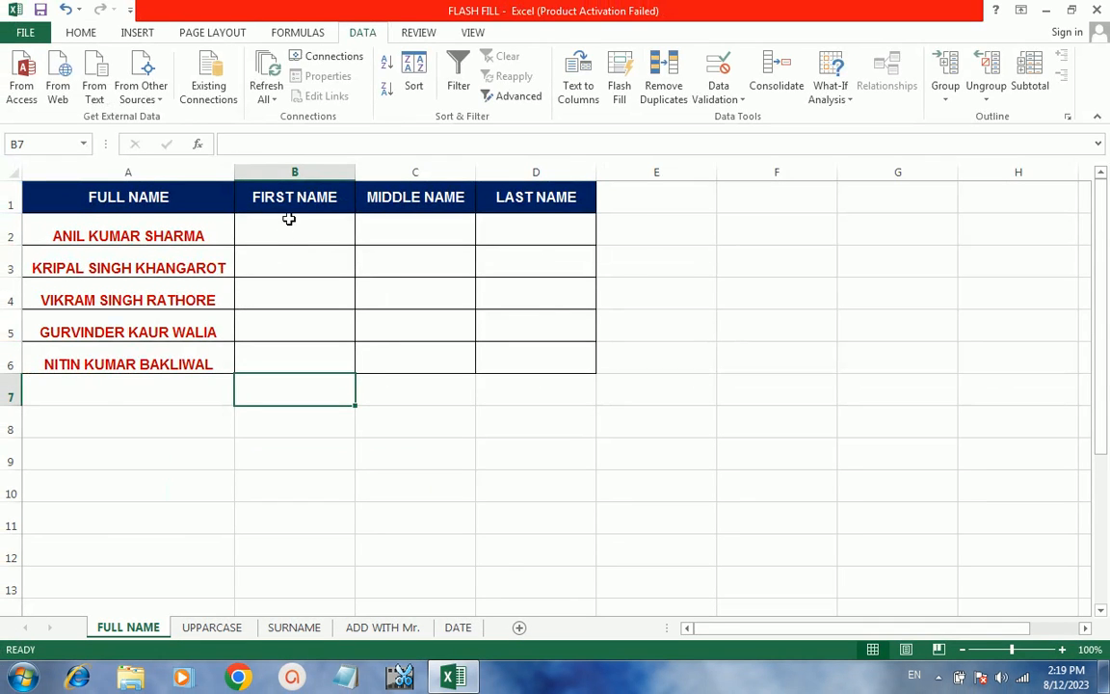
{"action": "left_click", "coordinate": [285, 228]}
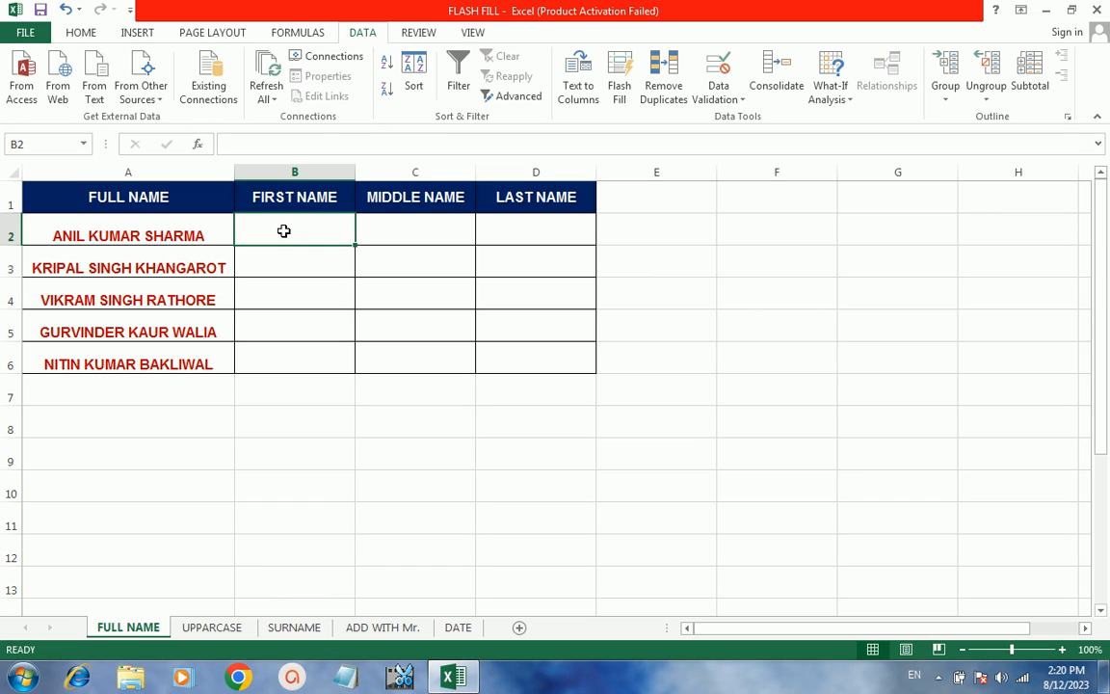
{"action": "type", "text": "ANIL"}
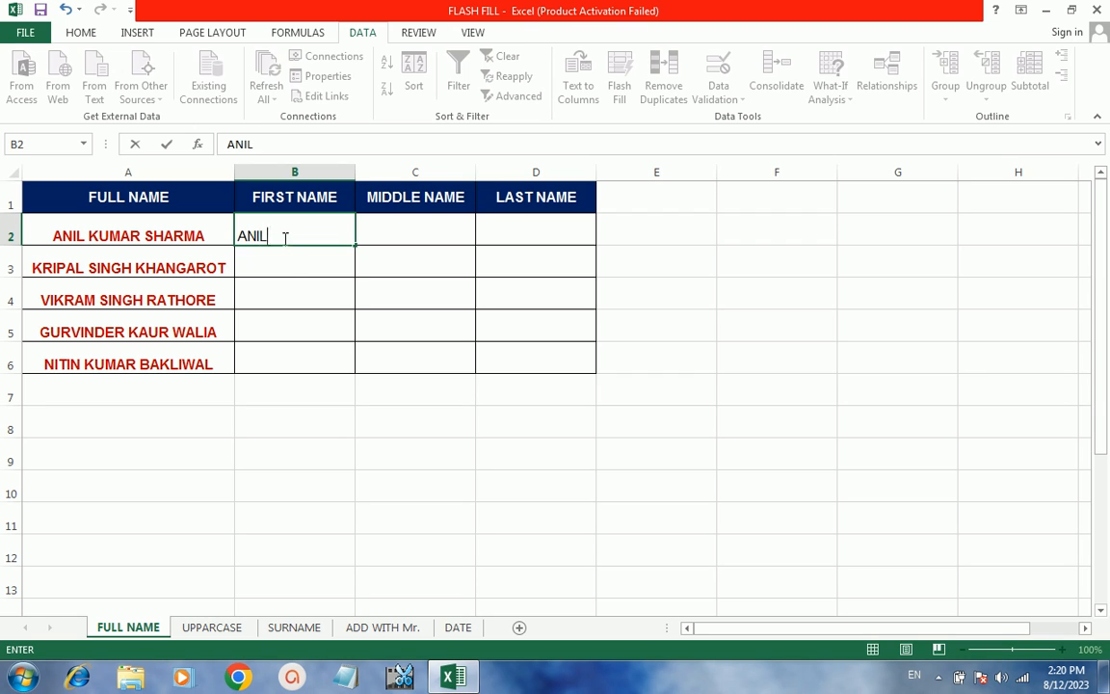
{"action": "left_click", "coordinate": [280, 256]}
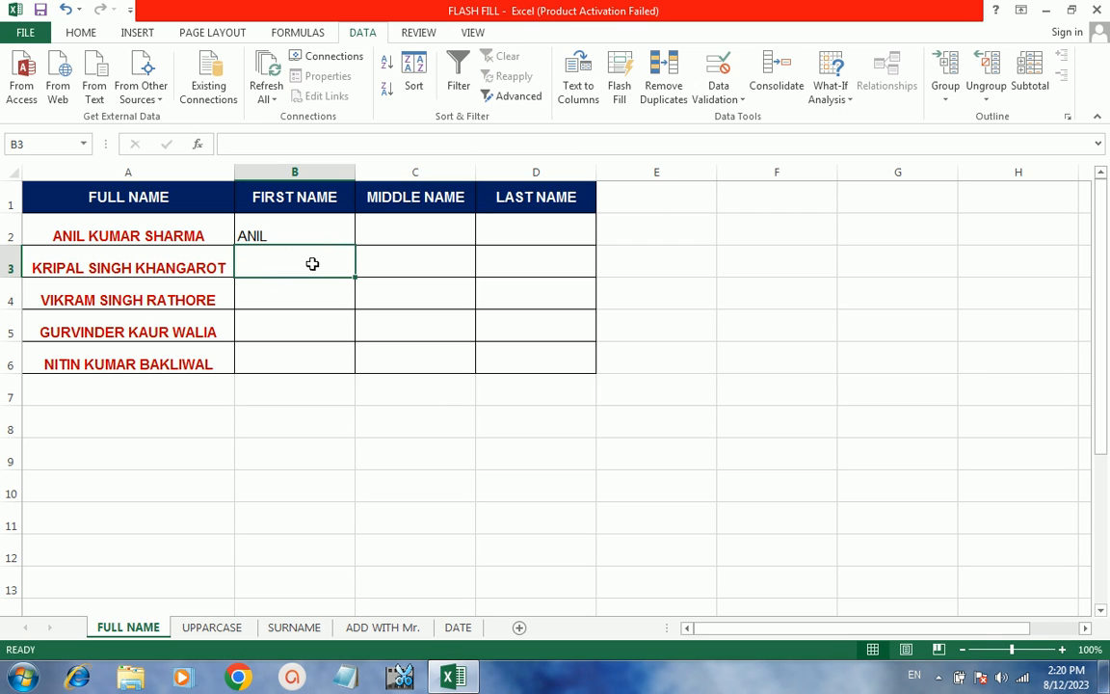
{"action": "left_click", "coordinate": [621, 75]}
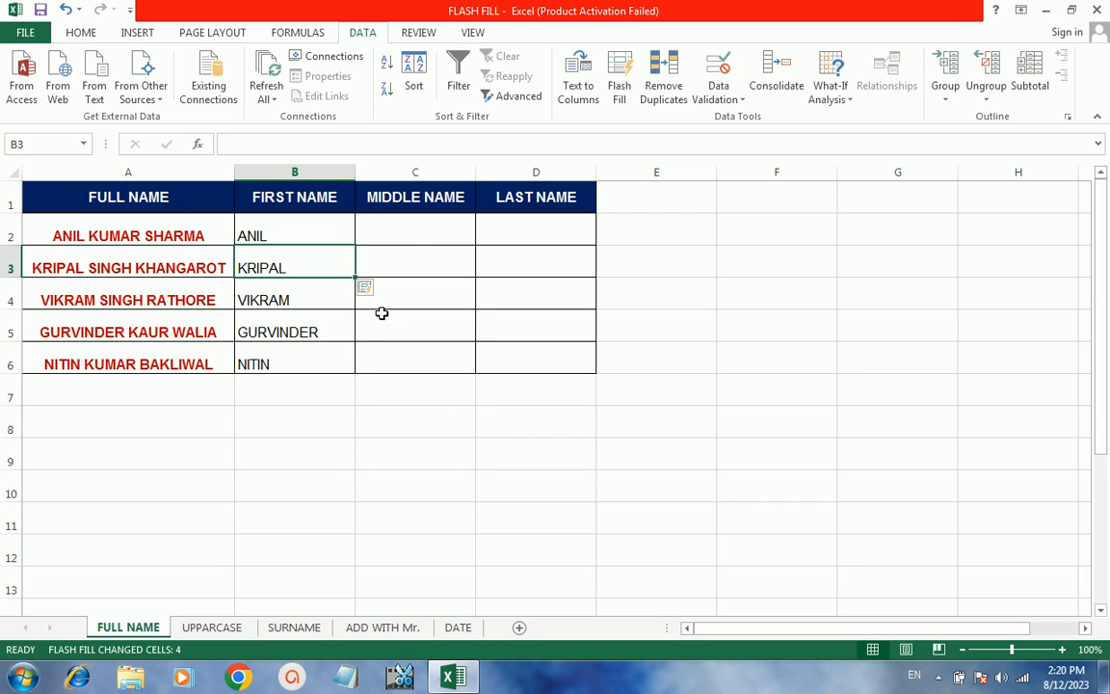
{"action": "left_click", "coordinate": [408, 238]}
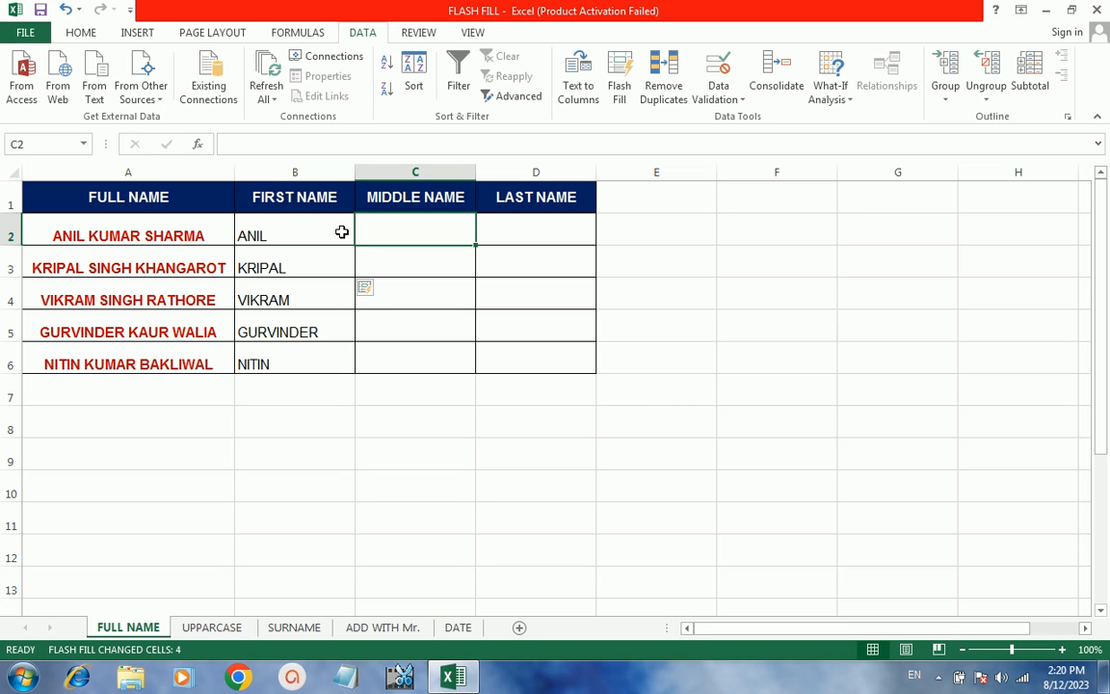
- Enter KUMAR in C2 and Flash Fill the remaining middle names with Ctrl+E
{"action": "type", "text": "KUMAR"}
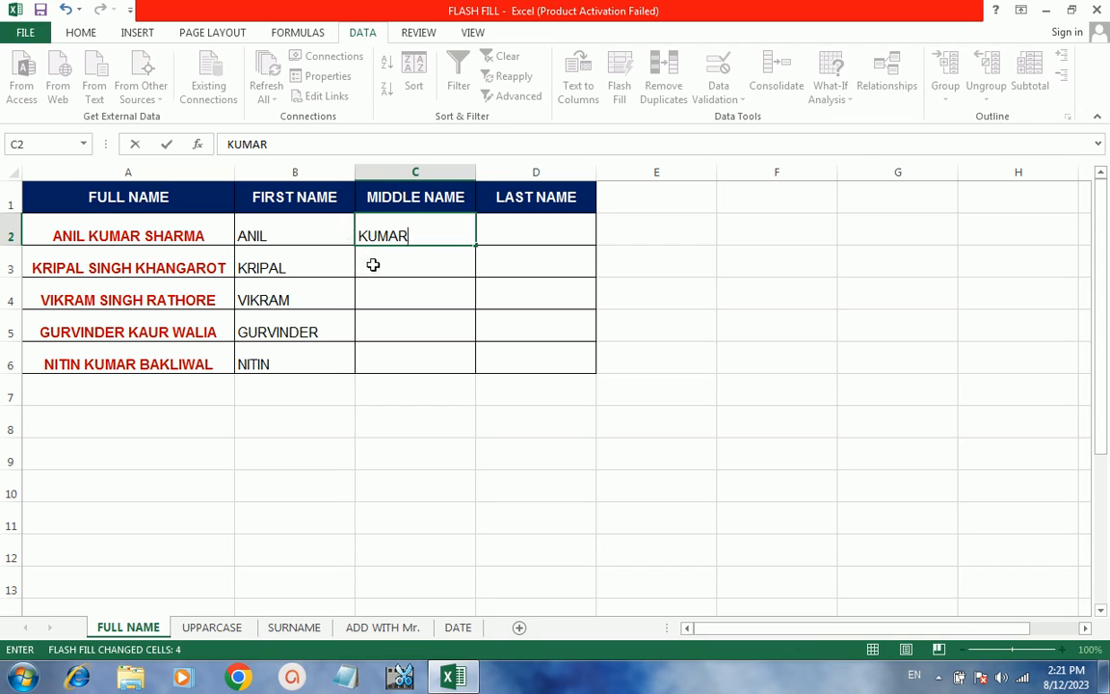
{"action": "left_click", "coordinate": [373, 264]}
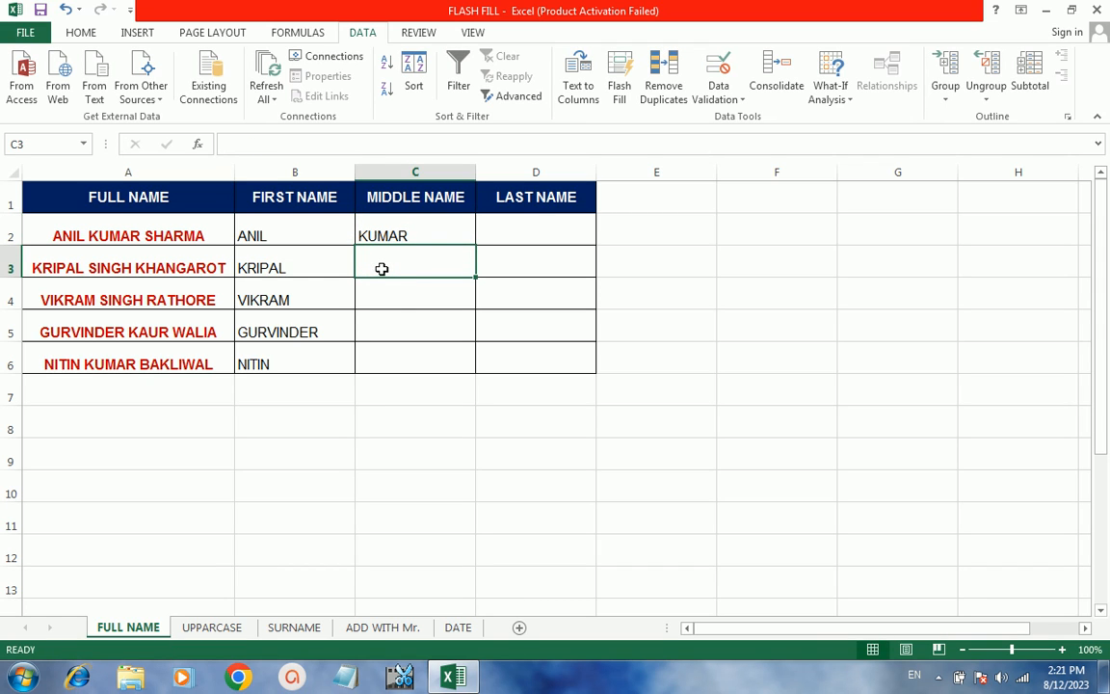
{"action": "key", "text": "ctrl+e"}
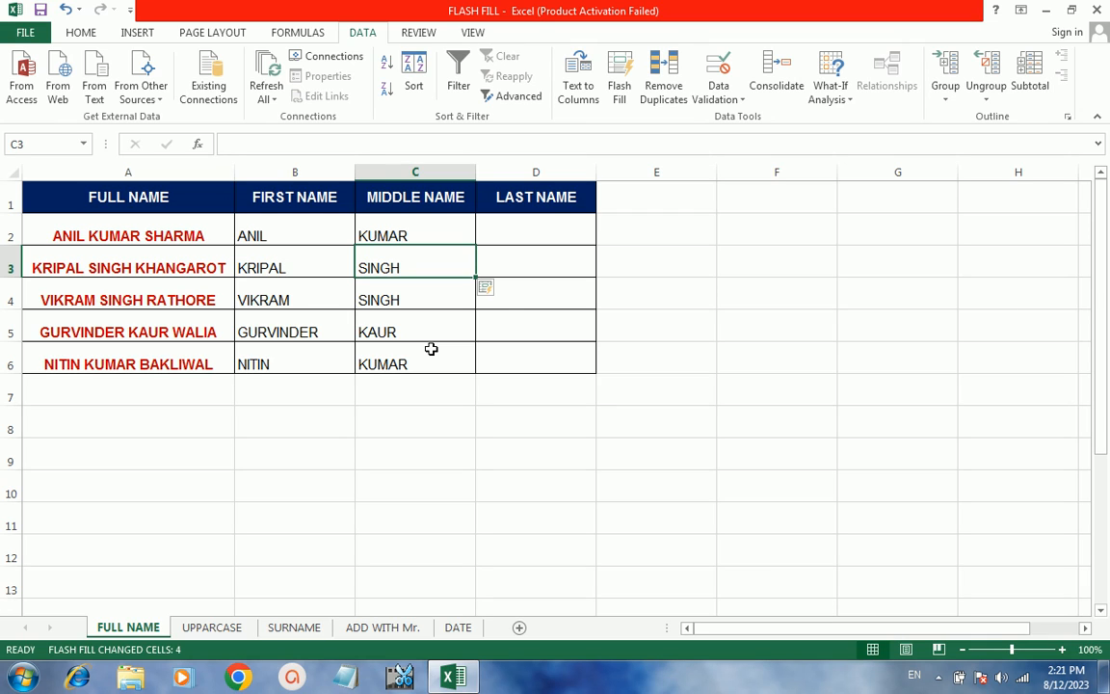
- Enter SHARMA in D2 and Flash Fill the remaining last names with Ctrl+E
{"action": "left_click", "coordinate": [527, 236]}
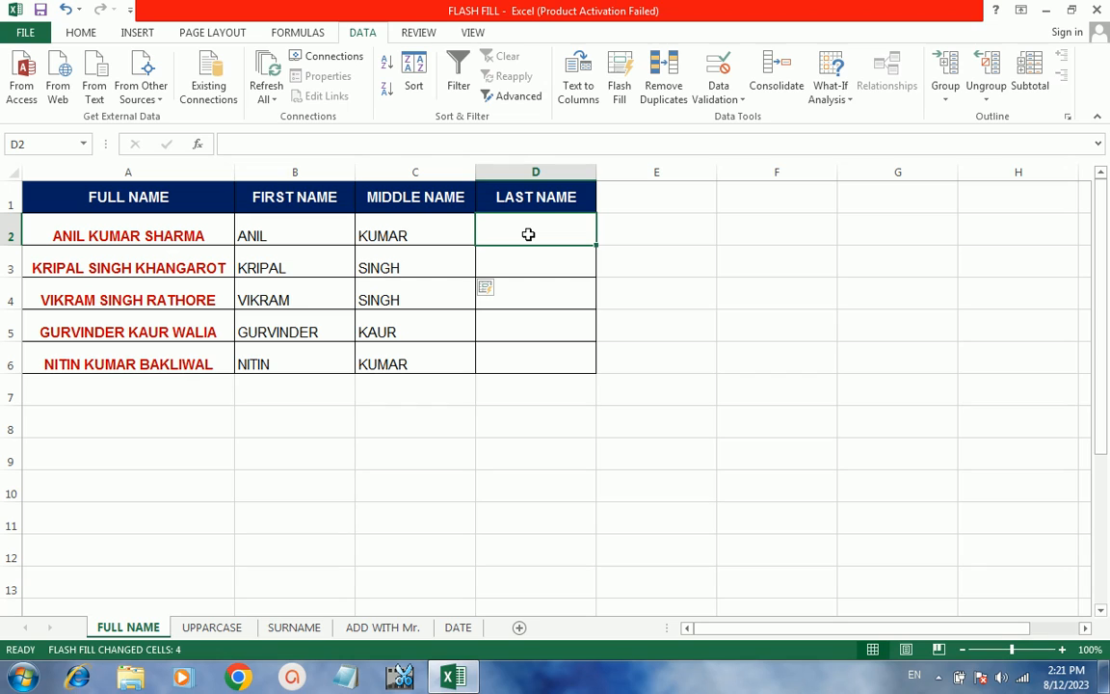
{"action": "type", "text": "SHAR"}
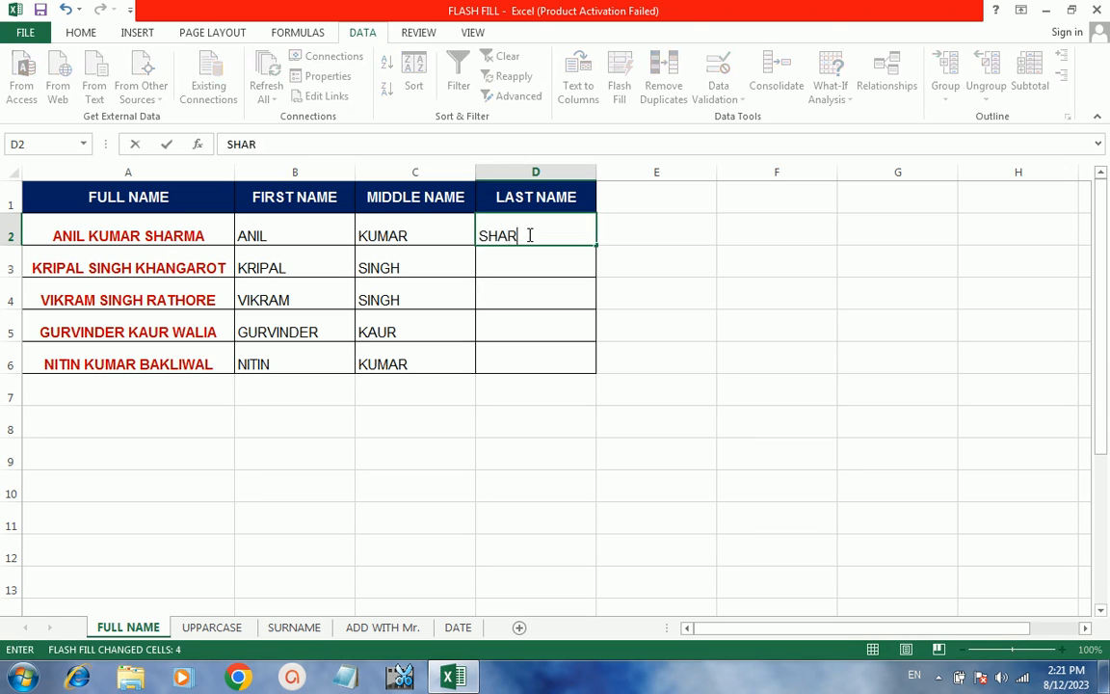
{"action": "type", "text": "MA"}
{"action": "left_click", "coordinate": [535, 261]}
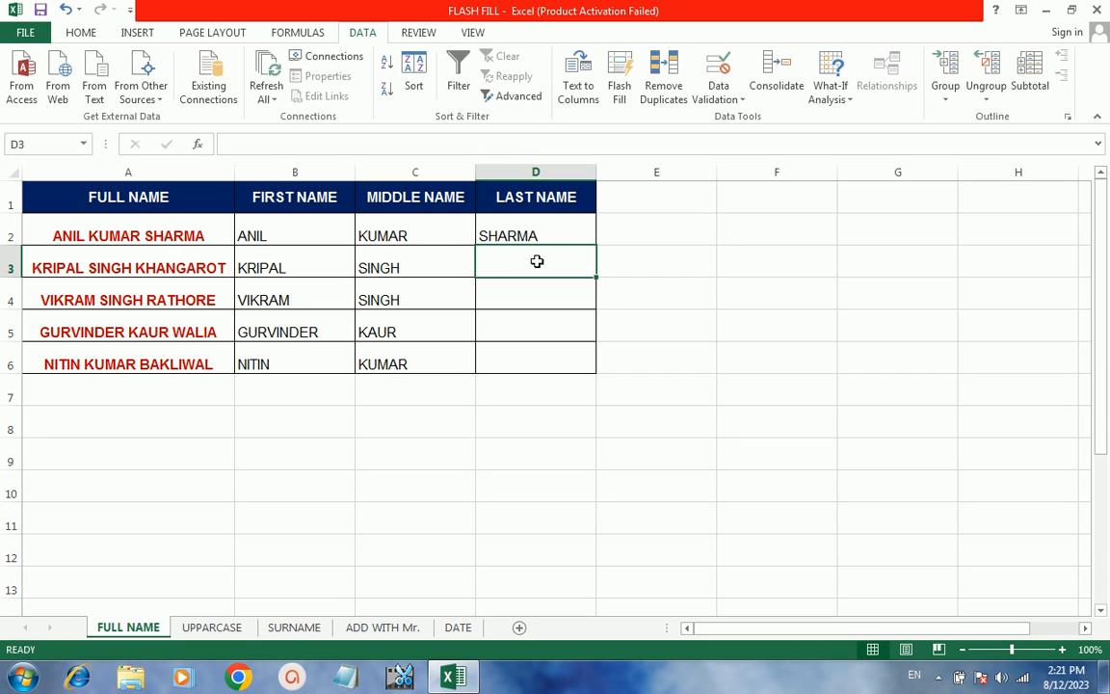
{"action": "key", "text": "ctrl+e"}
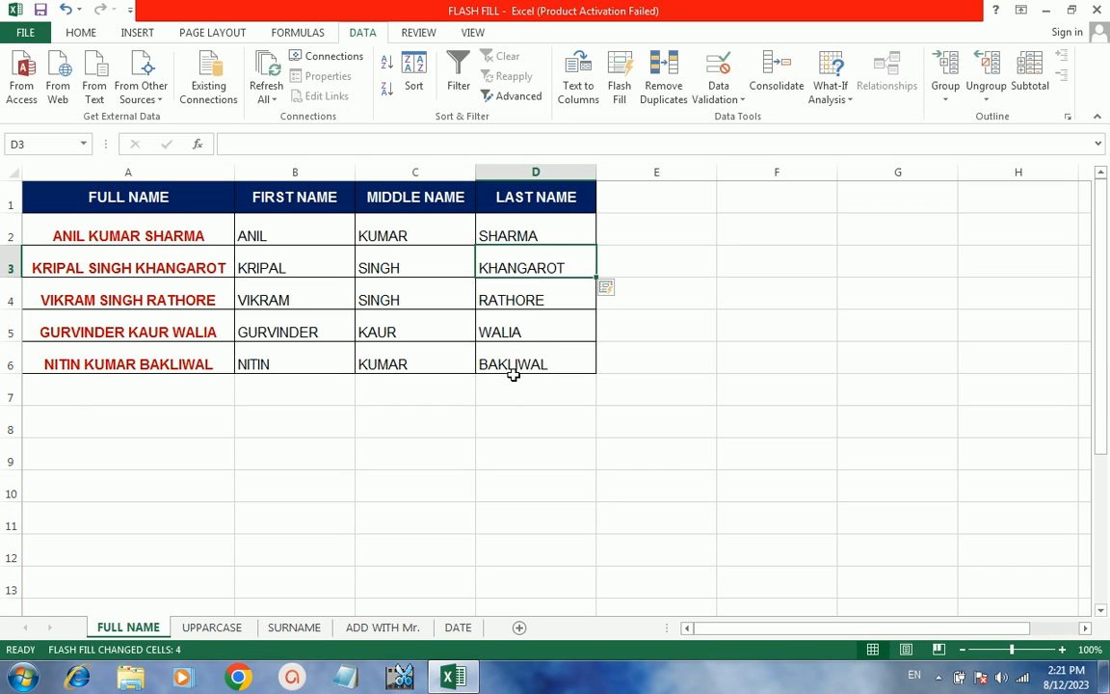
{"action": "left_click", "coordinate": [204, 629]}
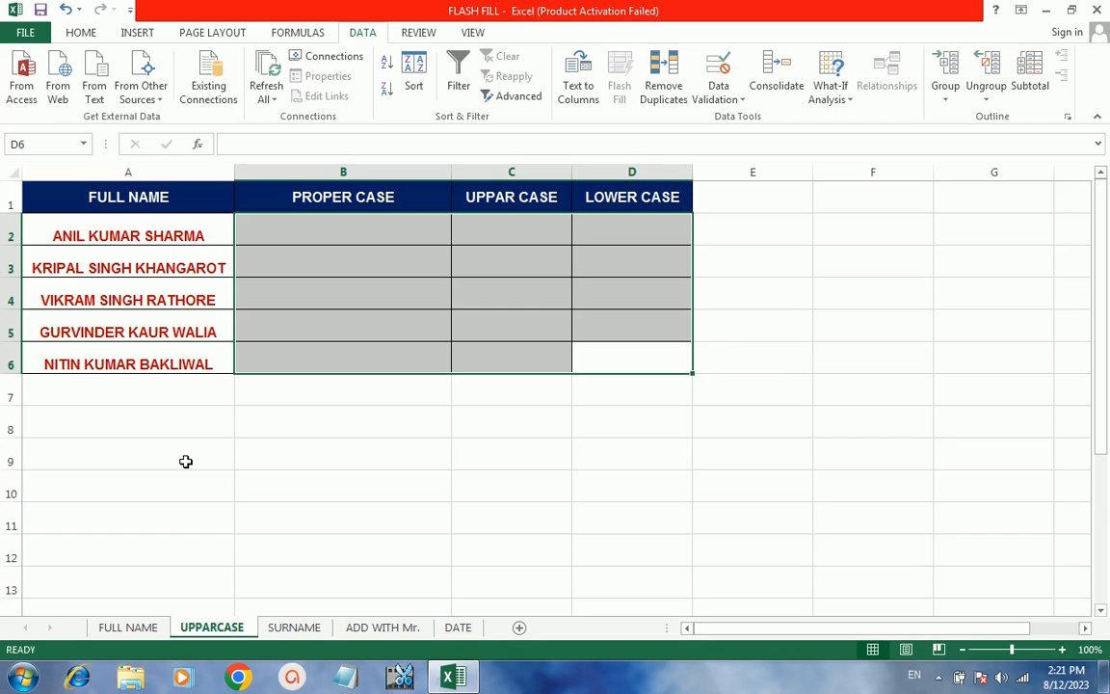
{"action": "left_click", "coordinate": [385, 224]}
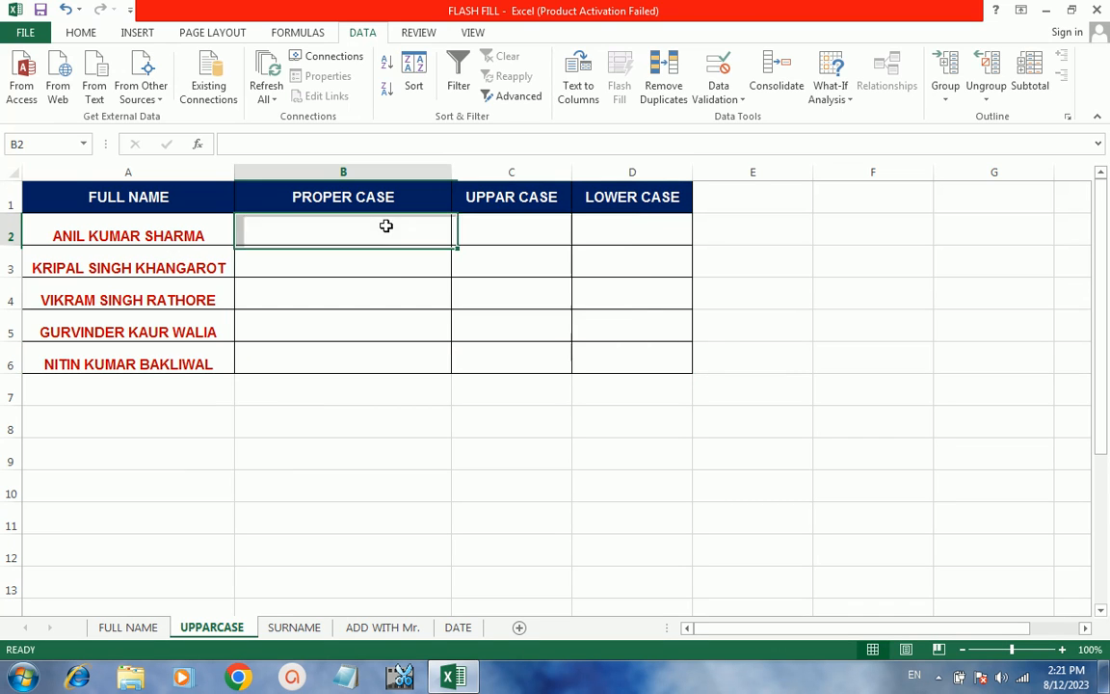
{"action": "left_click", "coordinate": [397, 291]}
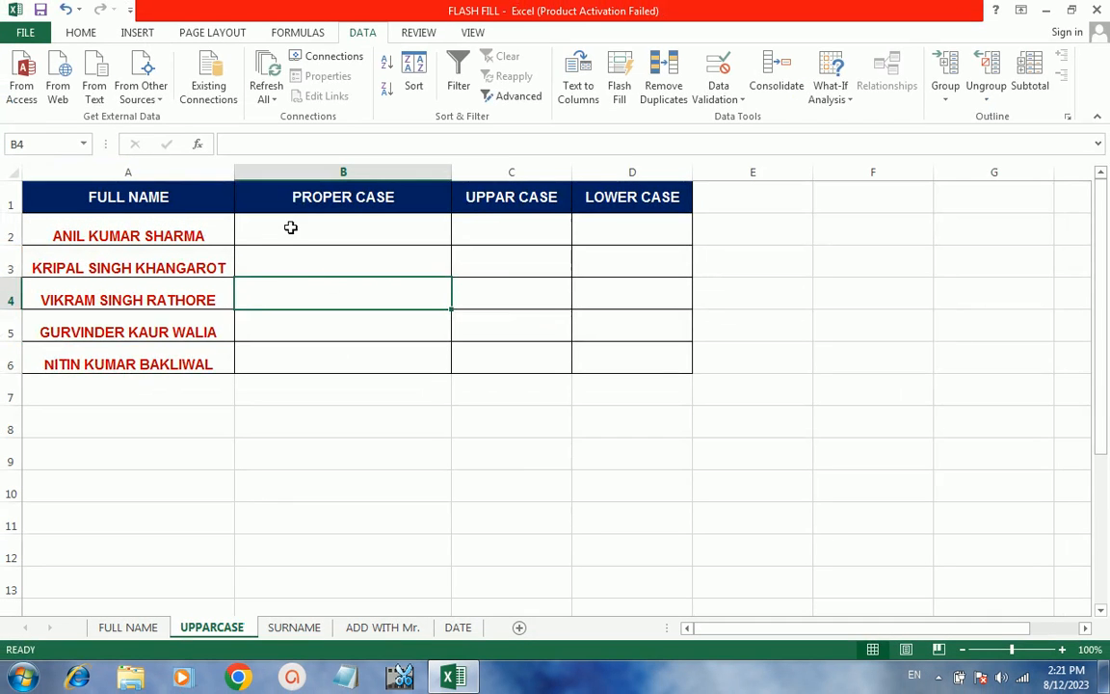
{"action": "left_click", "coordinate": [237, 163]}
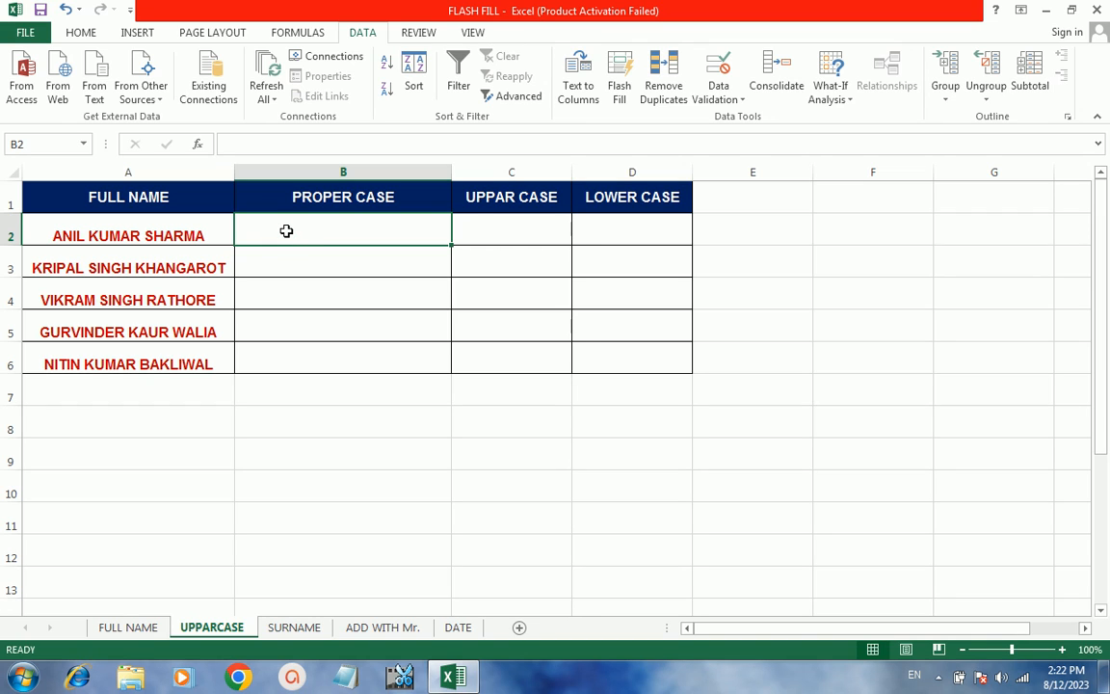
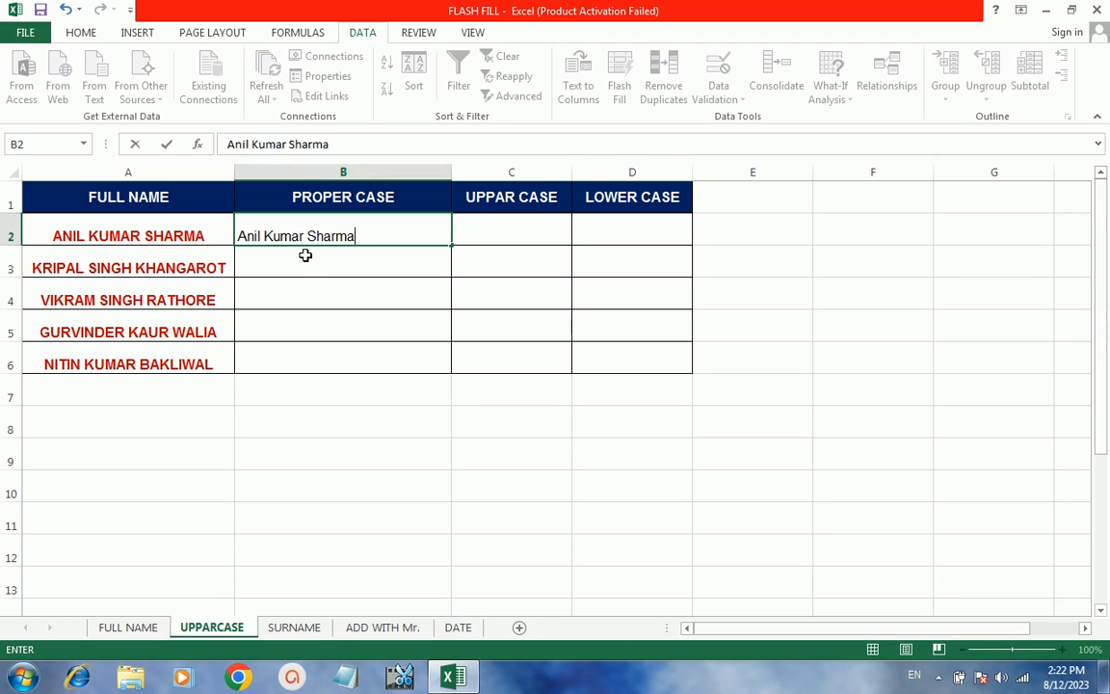
{"action": "left_click", "coordinate": [300, 260]}
{"action": "left_click", "coordinate": [300, 260]}
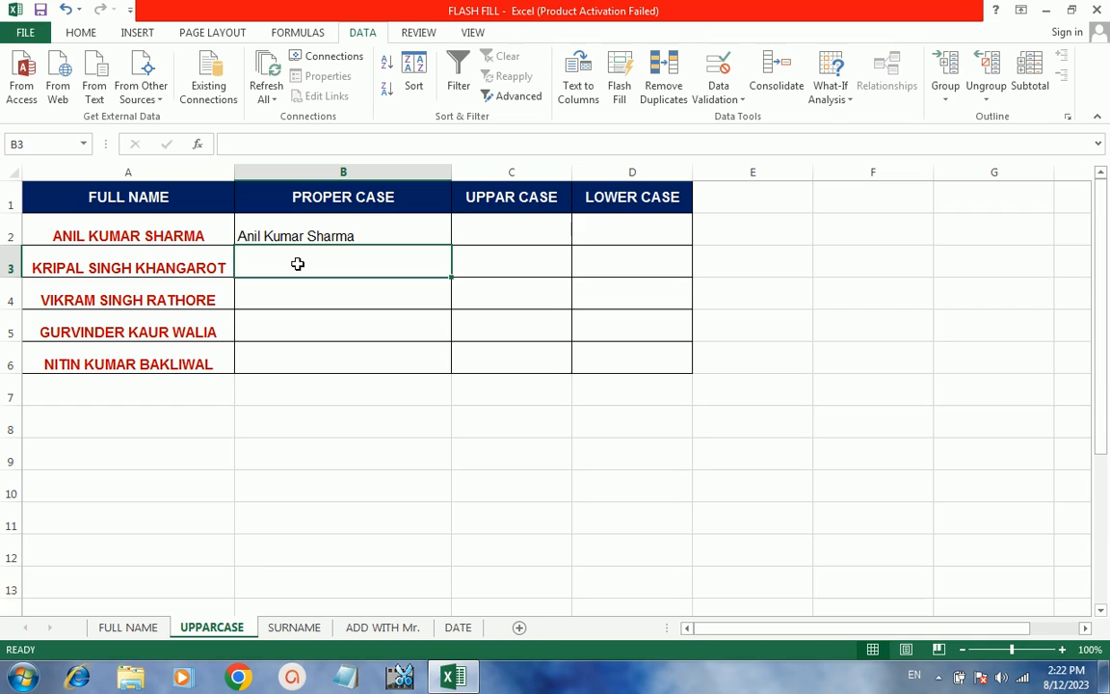
{"action": "left_click", "coordinate": [298, 263]}
{"action": "left_click", "coordinate": [619, 89]}
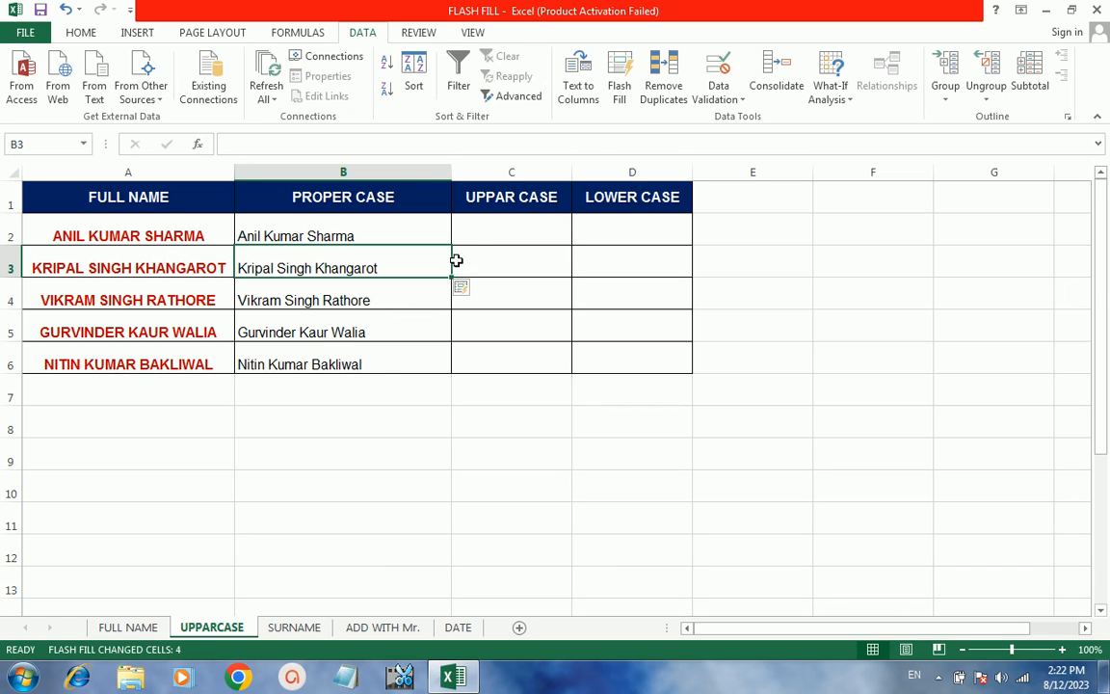
{"action": "left_click", "coordinate": [480, 243]}
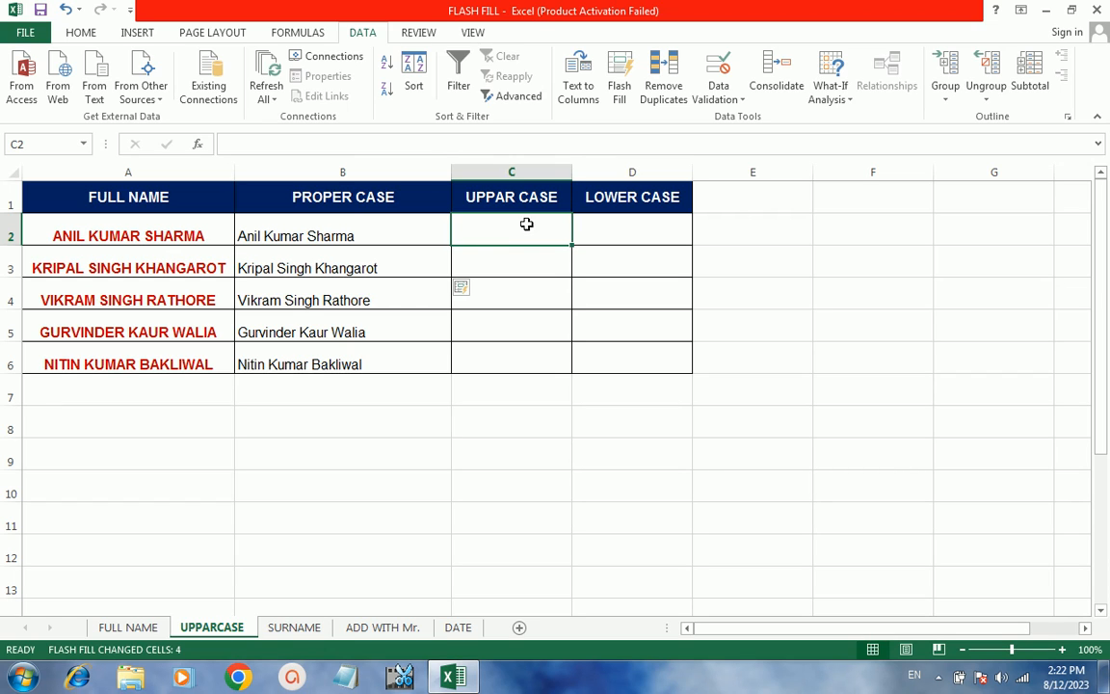
{"action": "left_click_drag", "start_coordinate": [573, 174], "coordinate": [648, 181]}
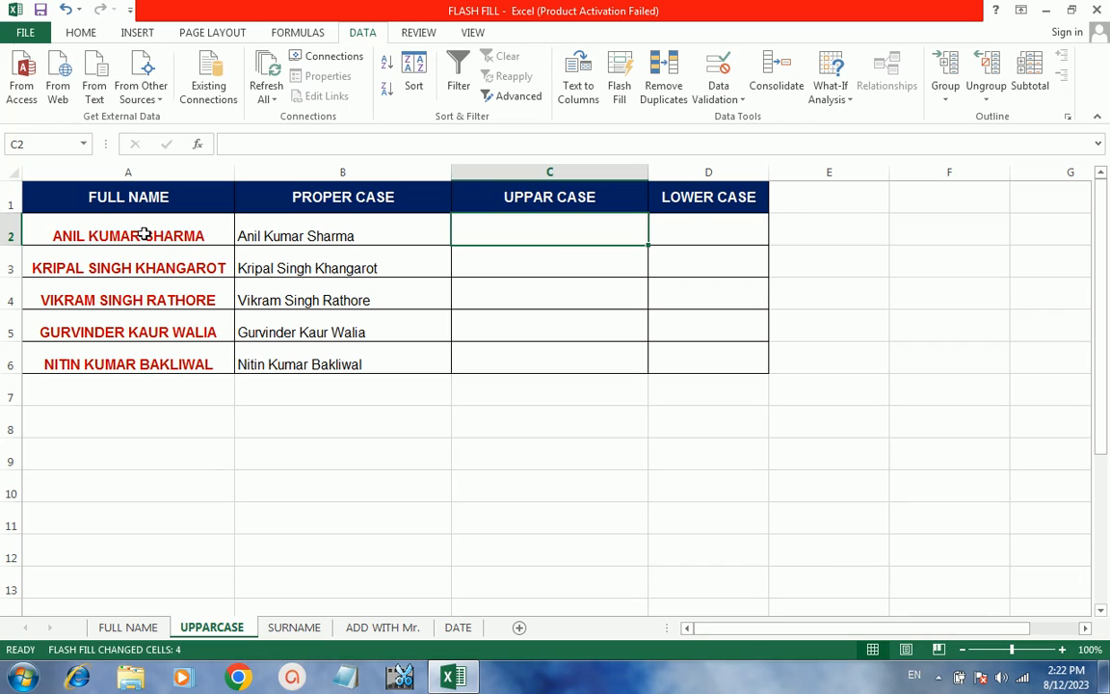
{"action": "left_click", "coordinate": [512, 229]}
{"action": "left_click", "coordinate": [511, 230]}
{"action": "type", "text": "an"}
{"action": "key", "text": "BackSpace"}
{"action": "key", "text": "BackSpace"}
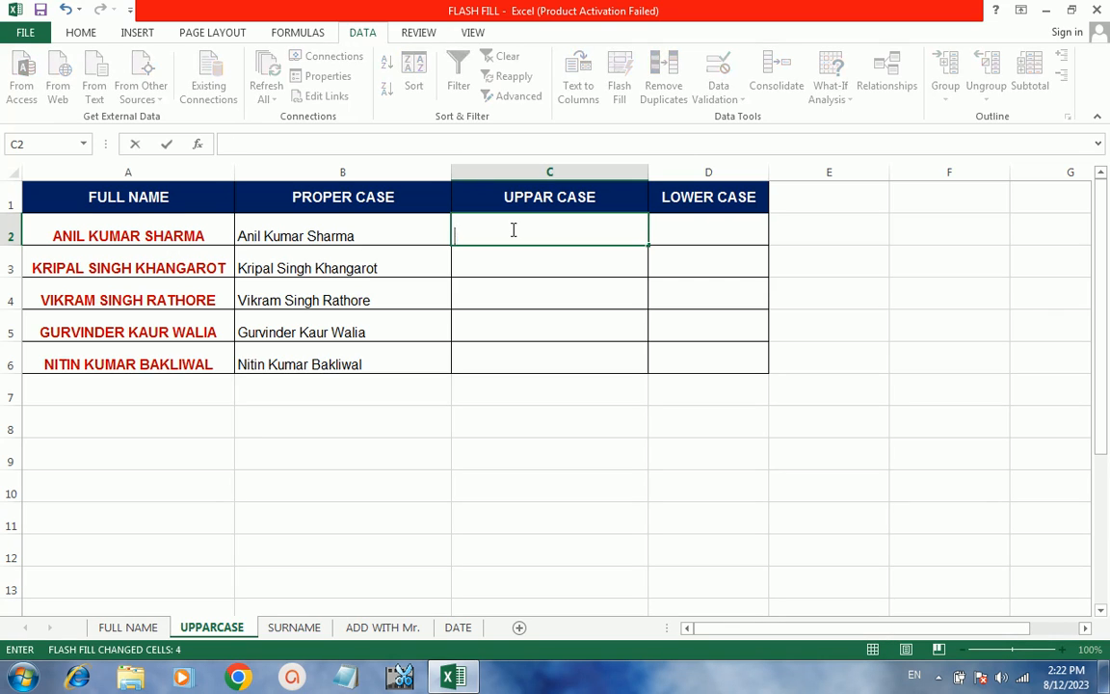
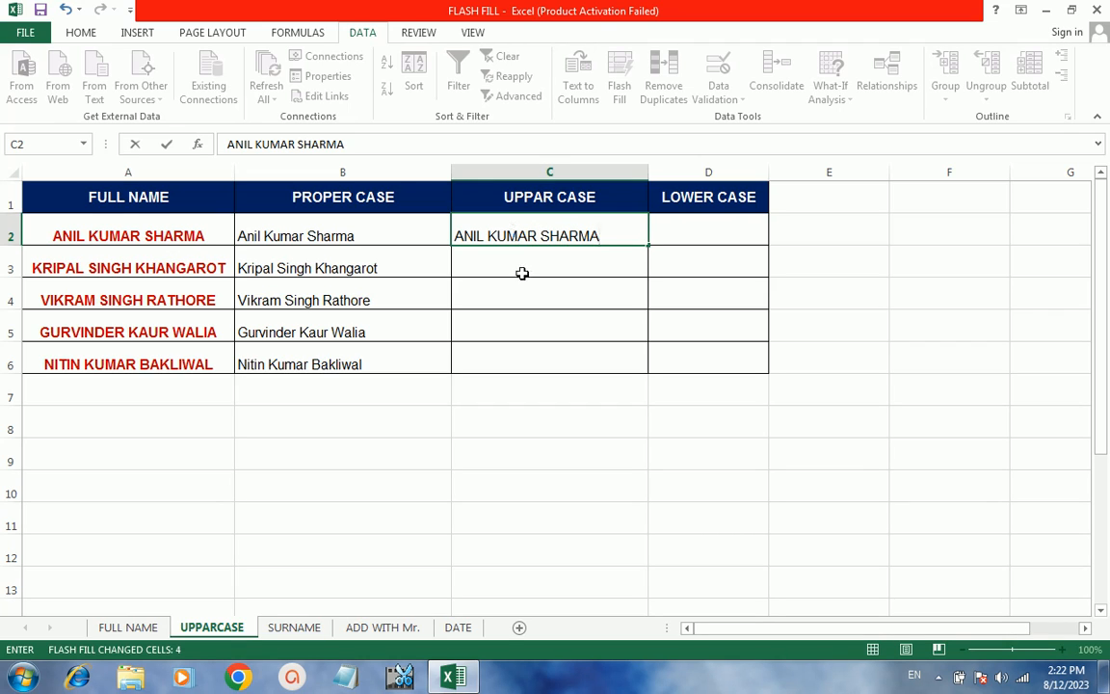
{"action": "left_click", "coordinate": [522, 272]}
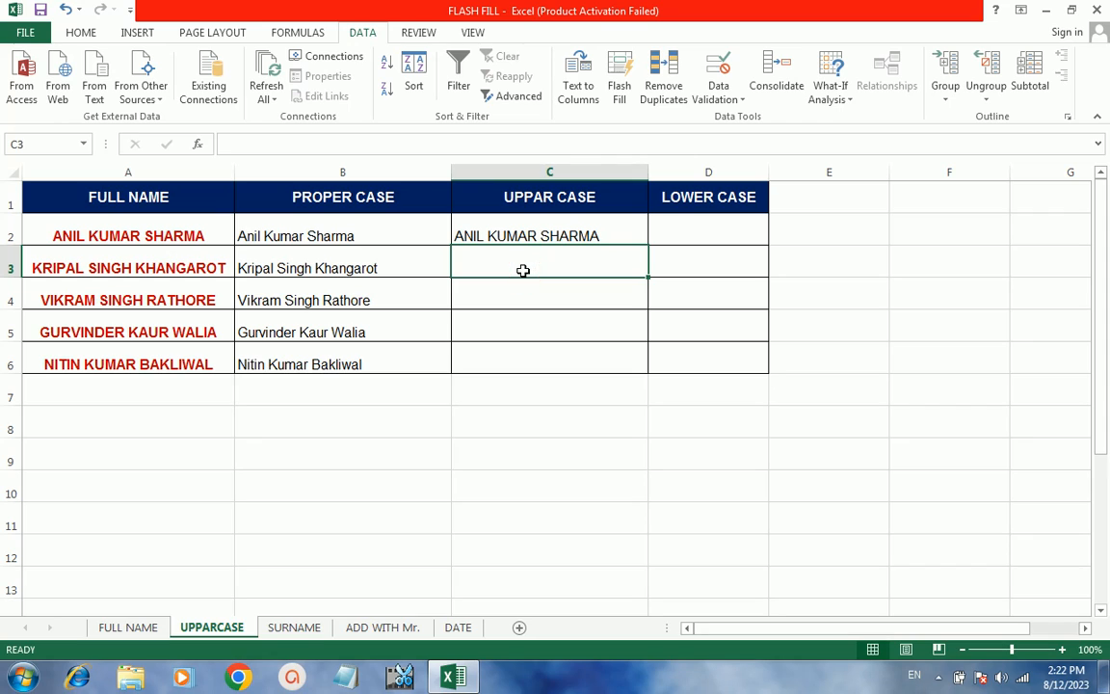
{"action": "left_click", "coordinate": [620, 77]}
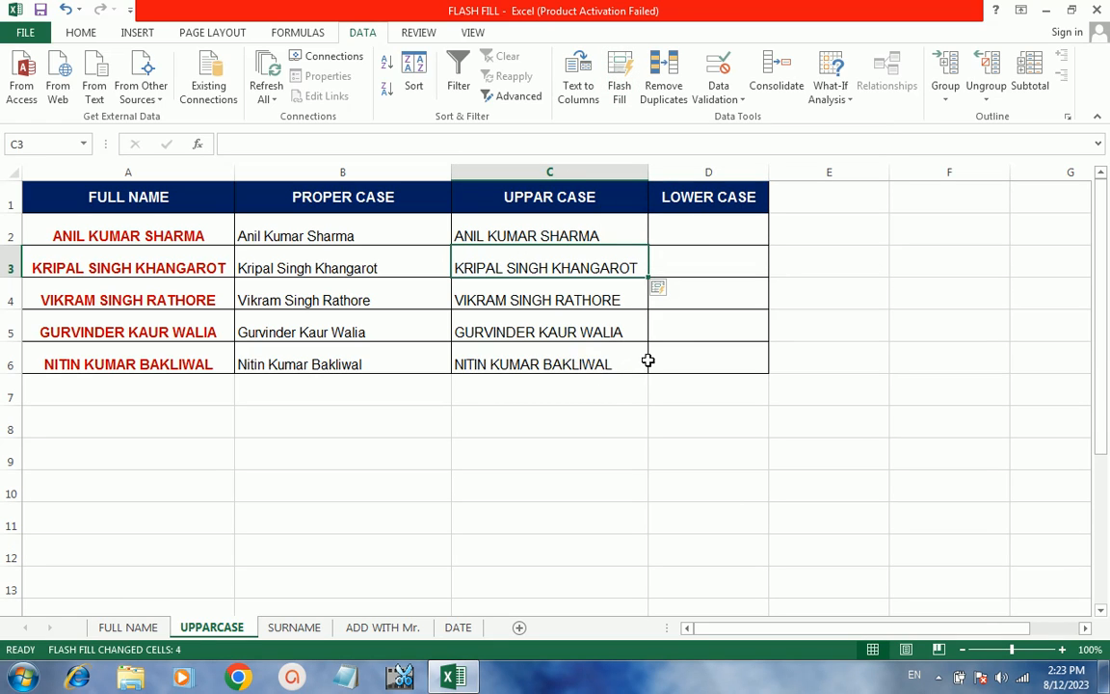
{"action": "left_click", "coordinate": [695, 231]}
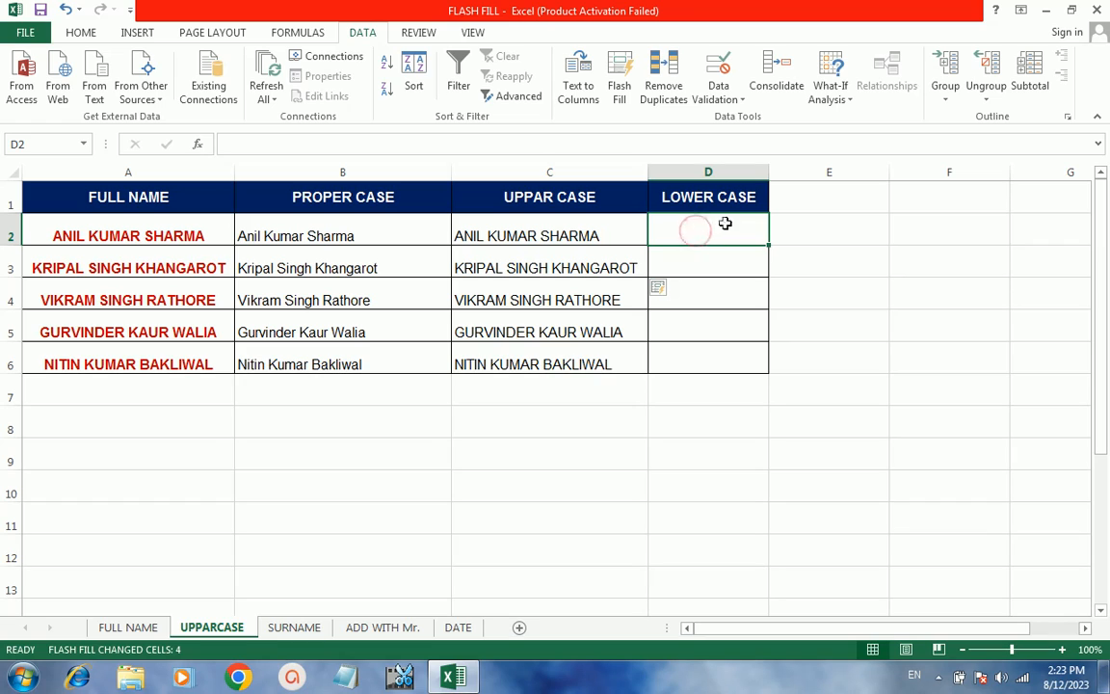
{"action": "left_click_drag", "start_coordinate": [768, 175], "coordinate": [856, 175]}
{"action": "left_click", "coordinate": [724, 232]}
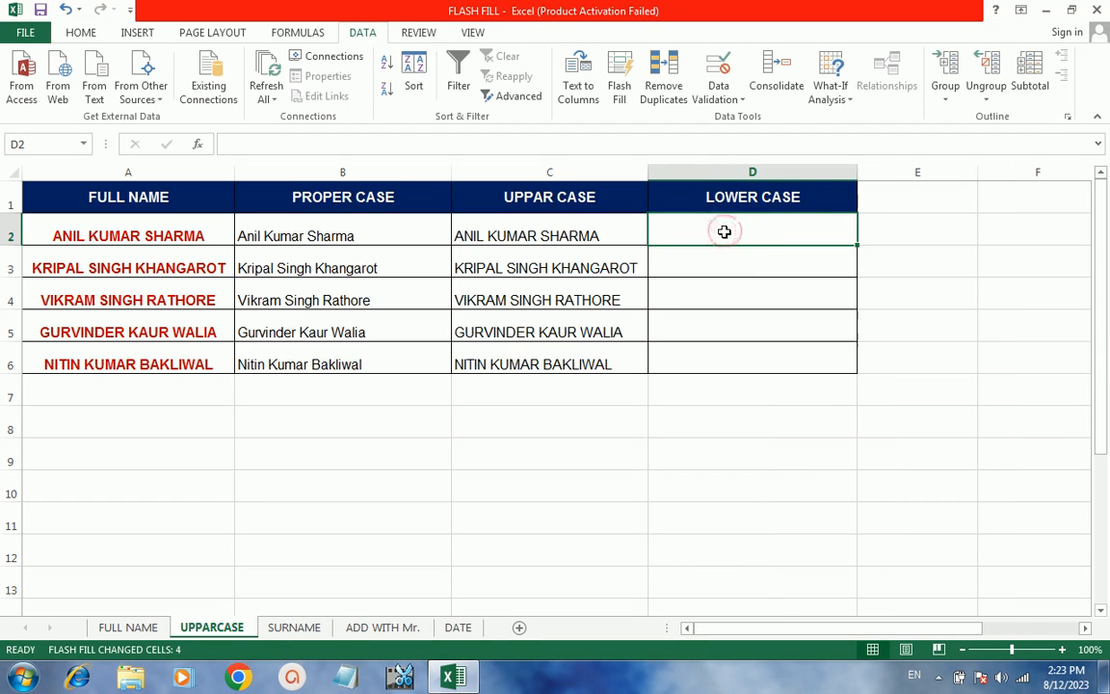
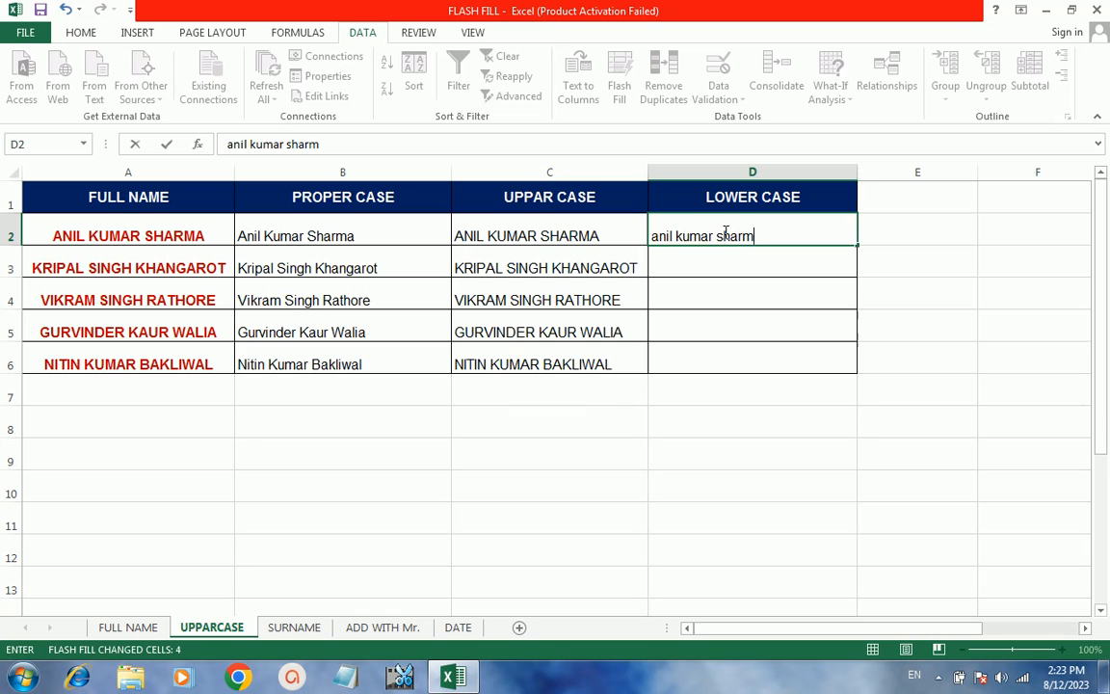
{"action": "left_click", "coordinate": [754, 283]}
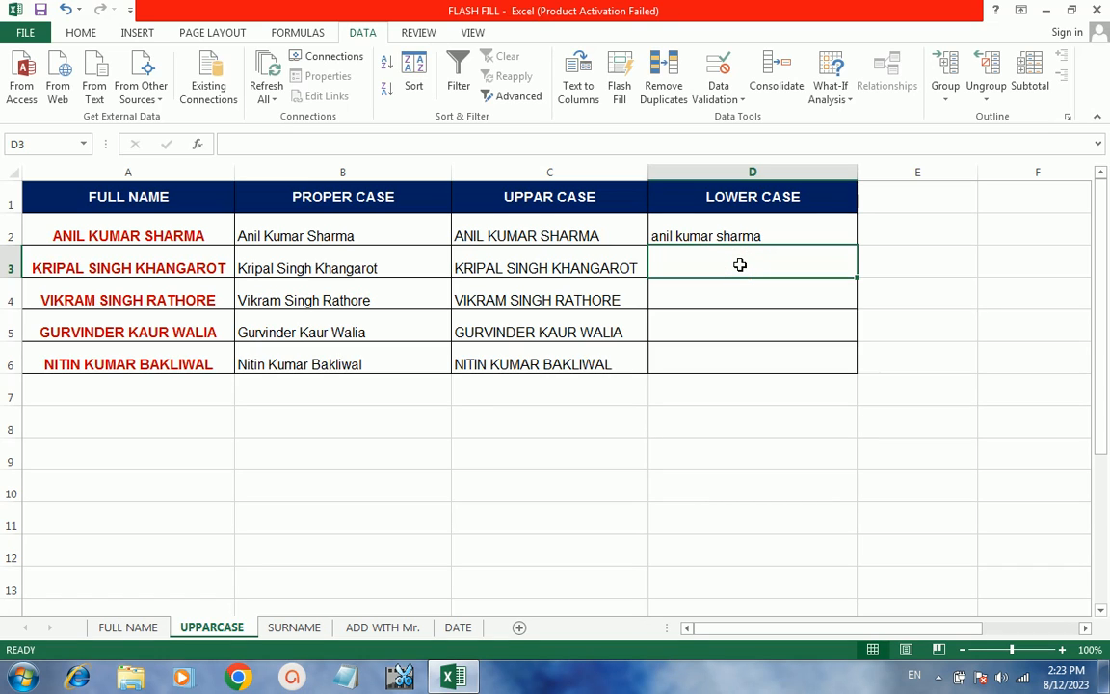
{"action": "key", "text": "ctrl+e"}
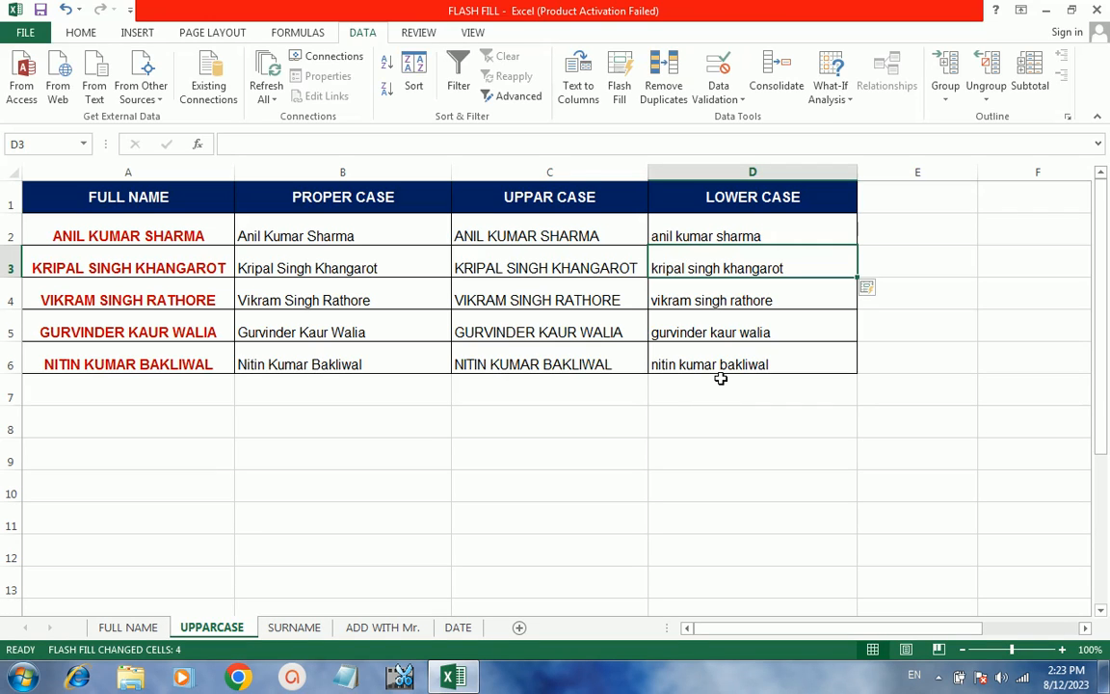
{"action": "left_click", "coordinate": [287, 631]}
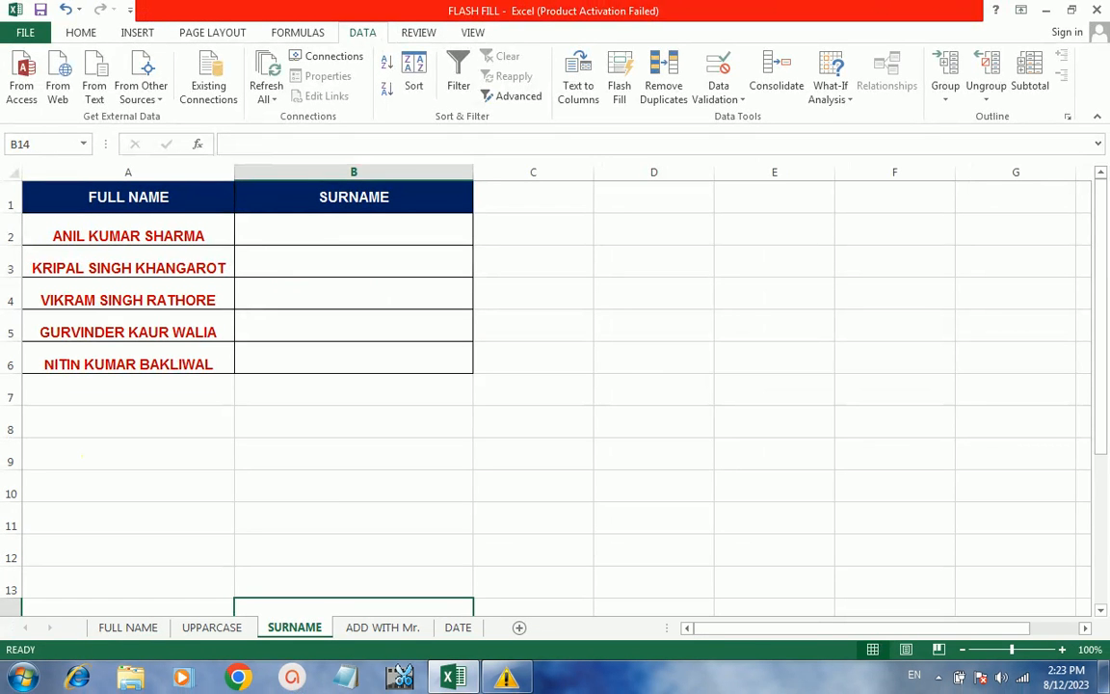
- Enter SHARMA in B2 and Flash Fill surnames KHANGAROT, RATHORE, WALIA and BAKLIWAL
{"action": "left_click", "coordinate": [275, 228]}
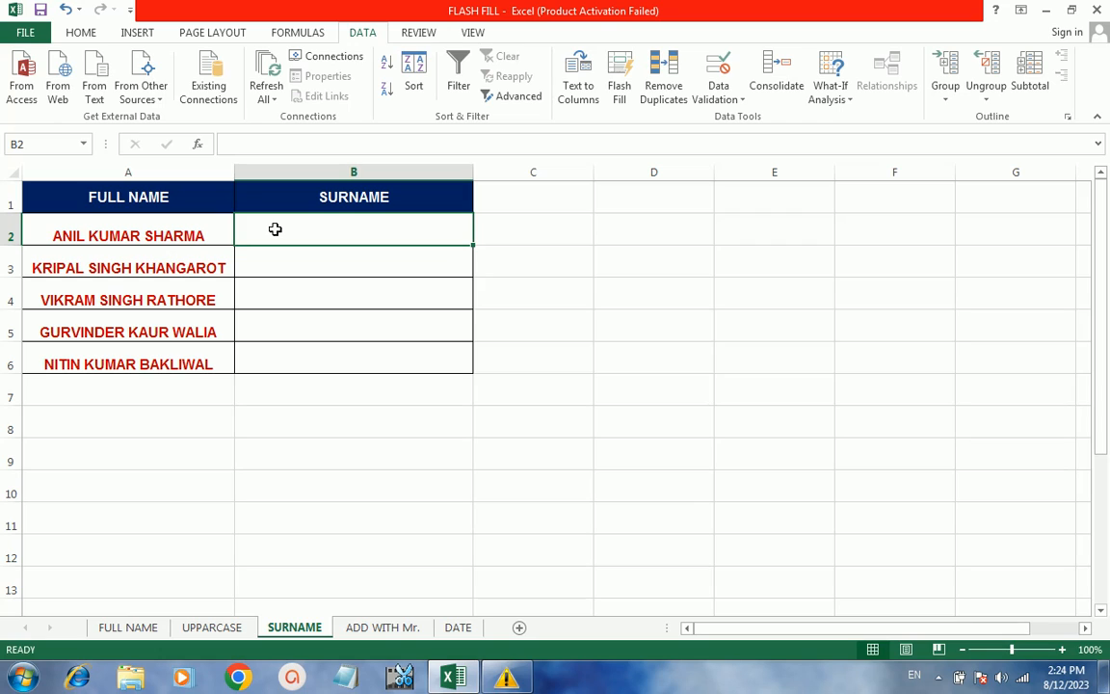
{"action": "type", "text": "sha"}
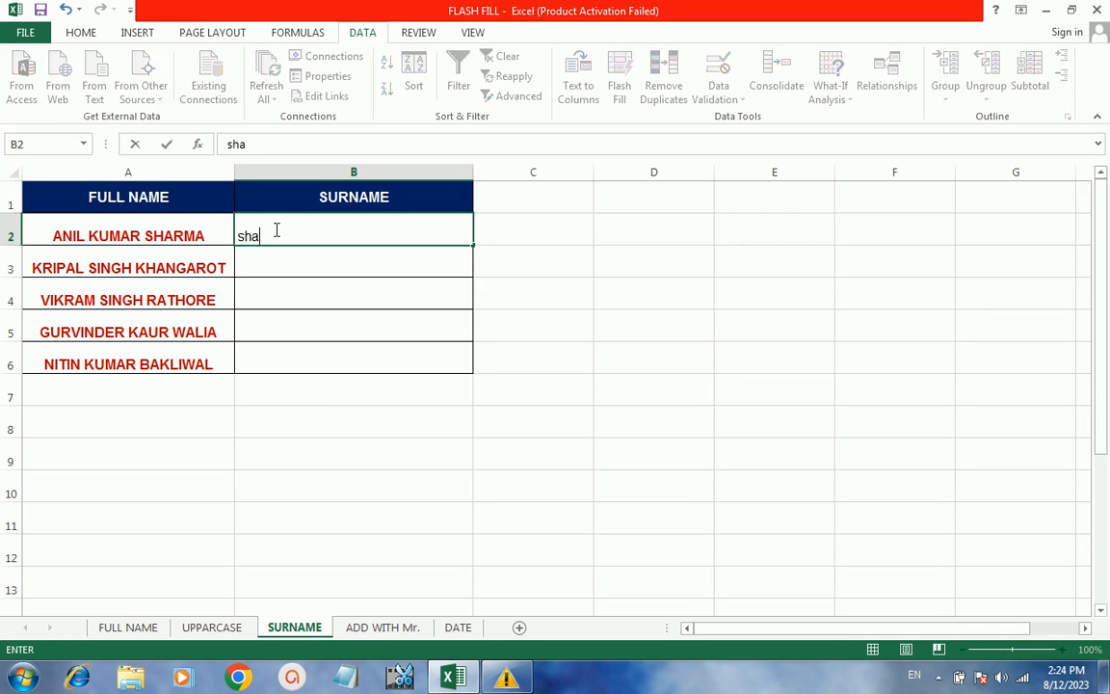
{"action": "key", "text": "BackSpace"}
{"action": "key", "text": "BackSpace"}
{"action": "key", "text": "BackSpace"}
{"action": "type", "text": "SHARMA"}
{"action": "key", "text": "Return"}
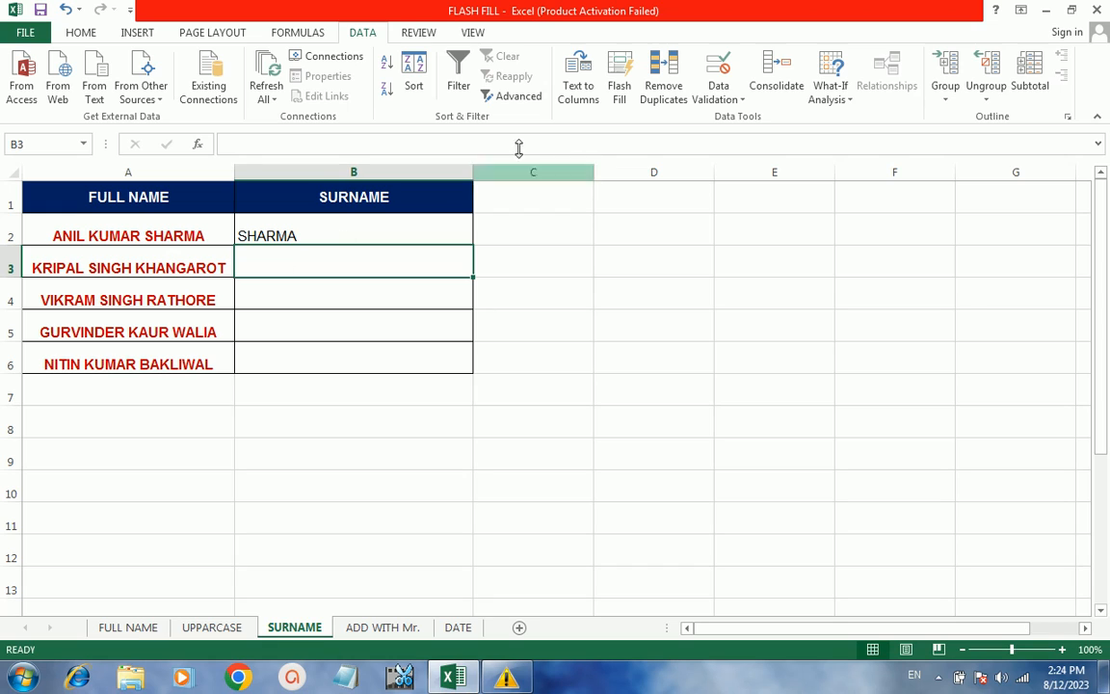
{"action": "left_click", "coordinate": [620, 80]}
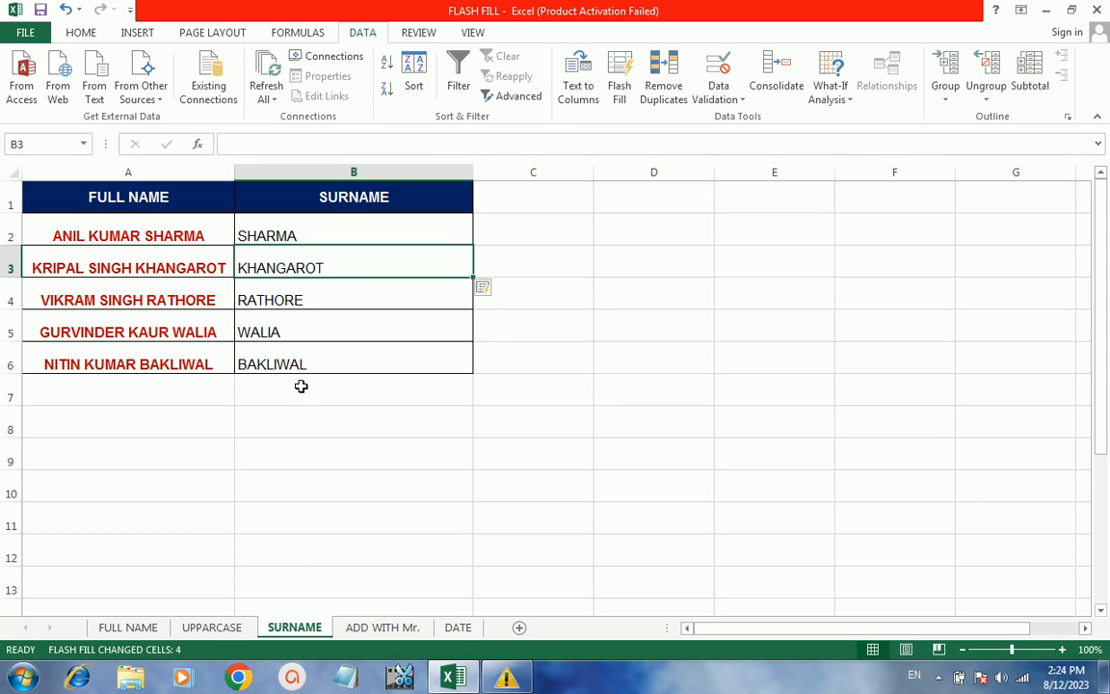
{"action": "left_click", "coordinate": [372, 627]}
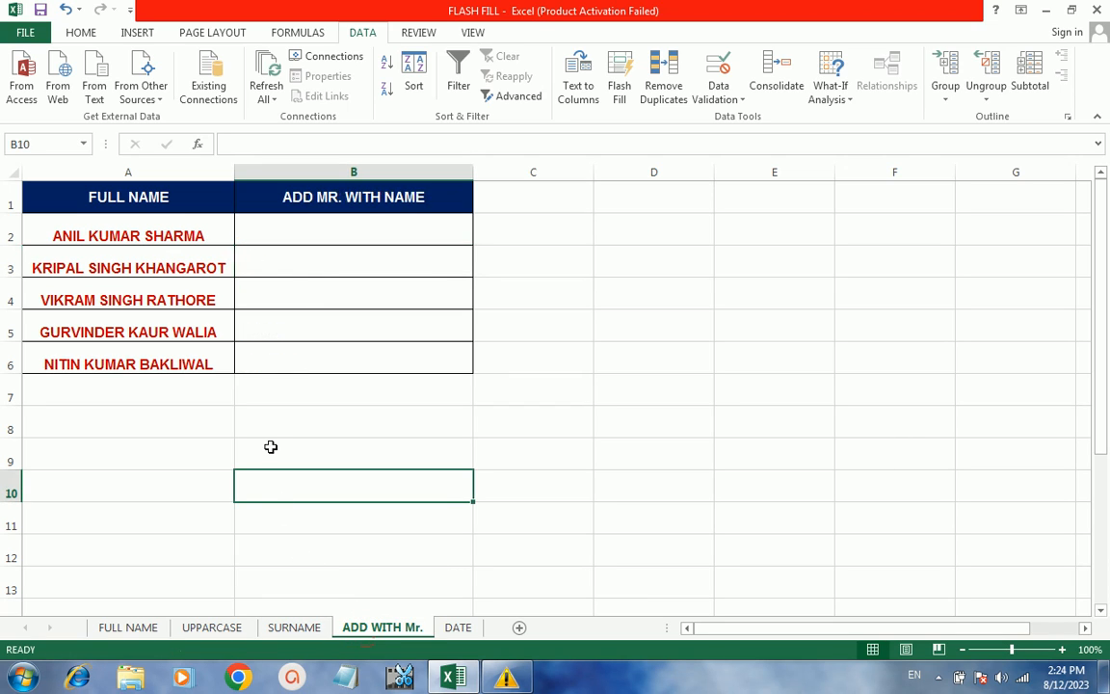
{"action": "left_click", "coordinate": [285, 227]}
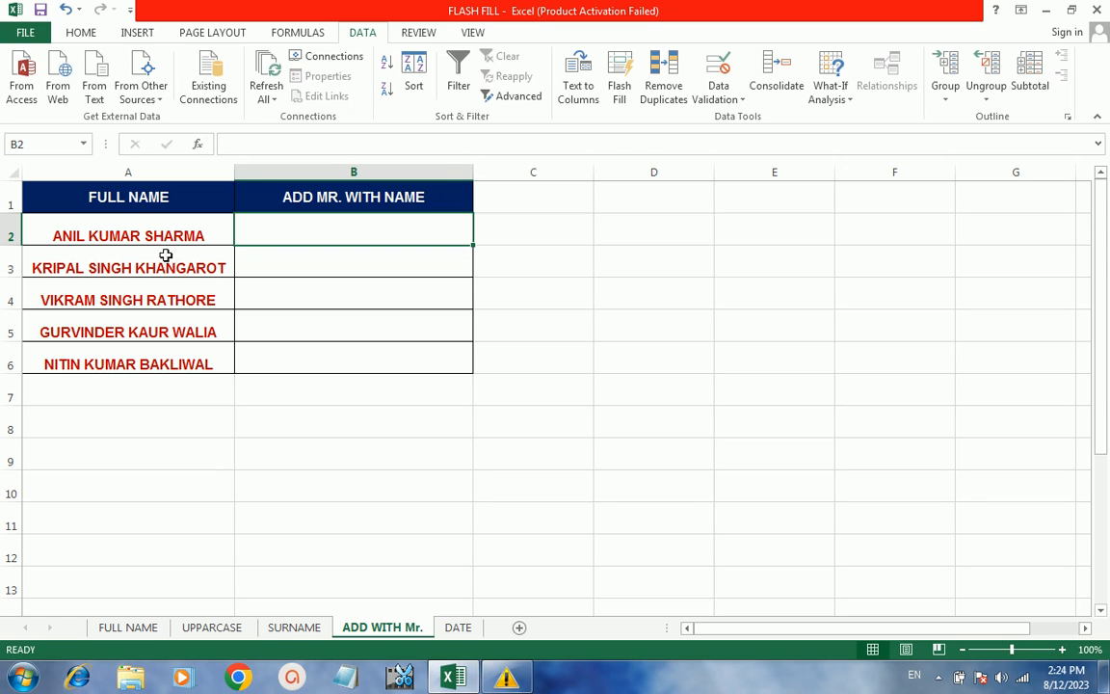
{"action": "left_click", "coordinate": [265, 238]}
{"action": "left_click", "coordinate": [265, 238]}
{"action": "type", "text": "MR"}
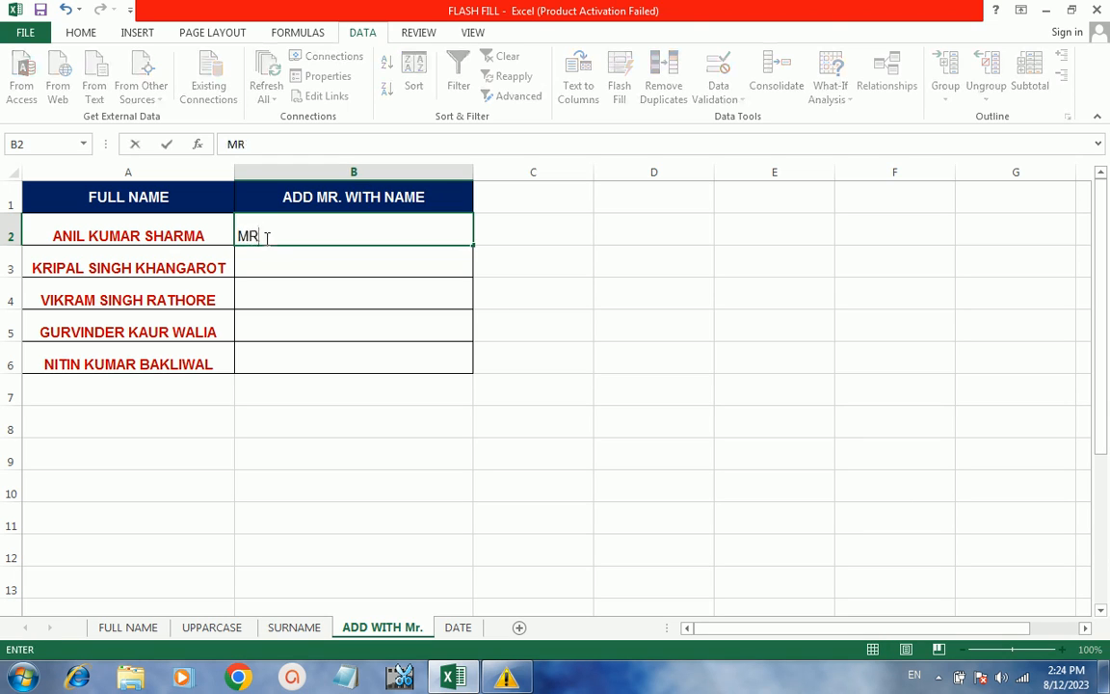
{"action": "type", "text": "."}
{"action": "type", "text": " ALI"}
{"action": "key", "text": "BackSpace"}
{"action": "key", "text": "BackSpace"}
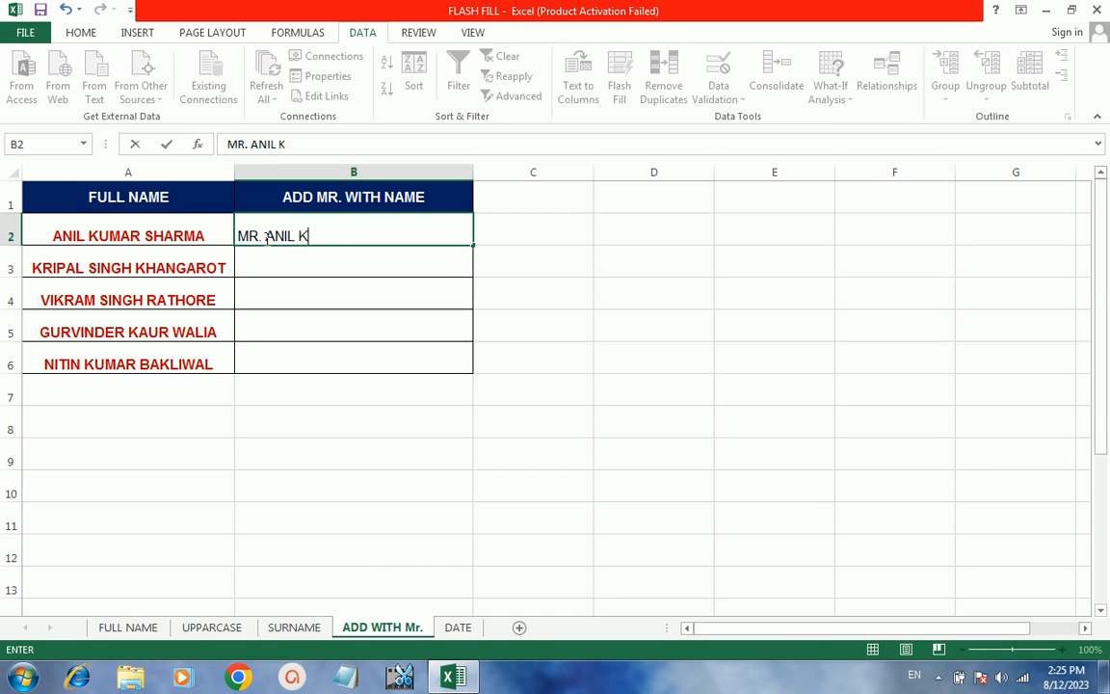
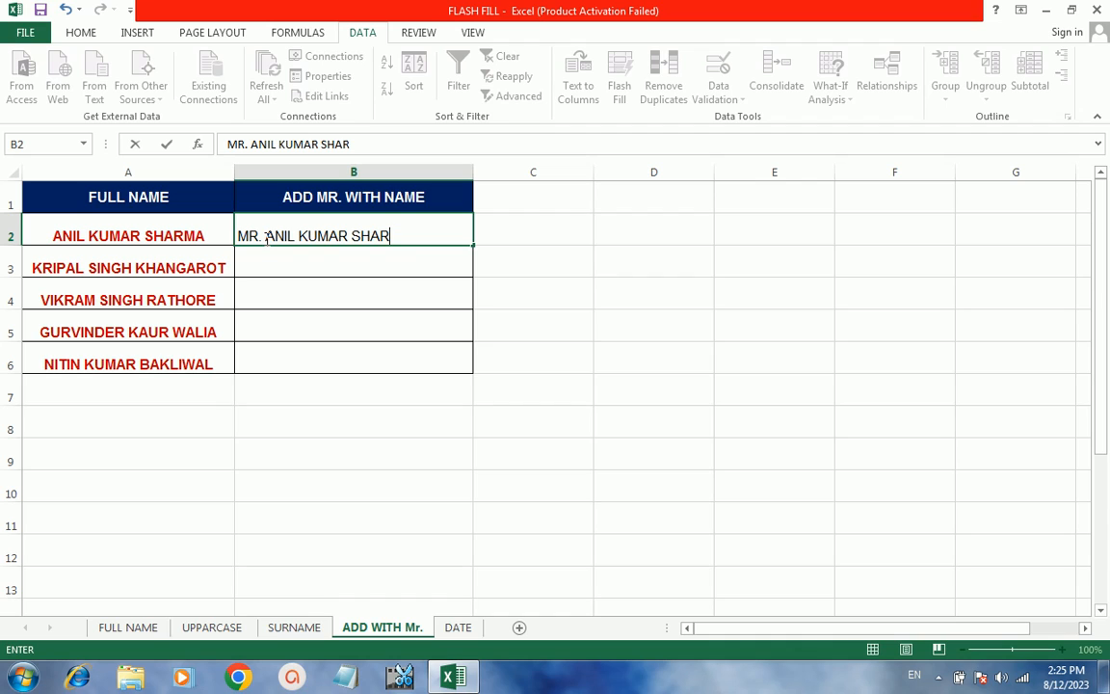
{"action": "key", "text": "Return"}
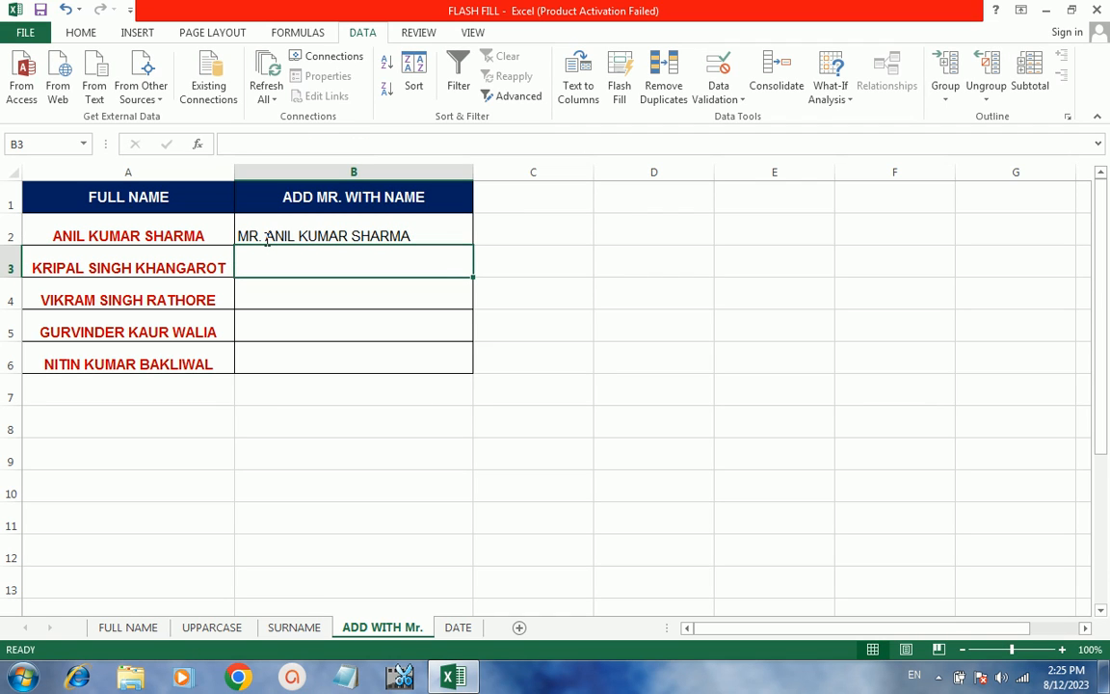
{"action": "key", "text": "ctrl+e"}
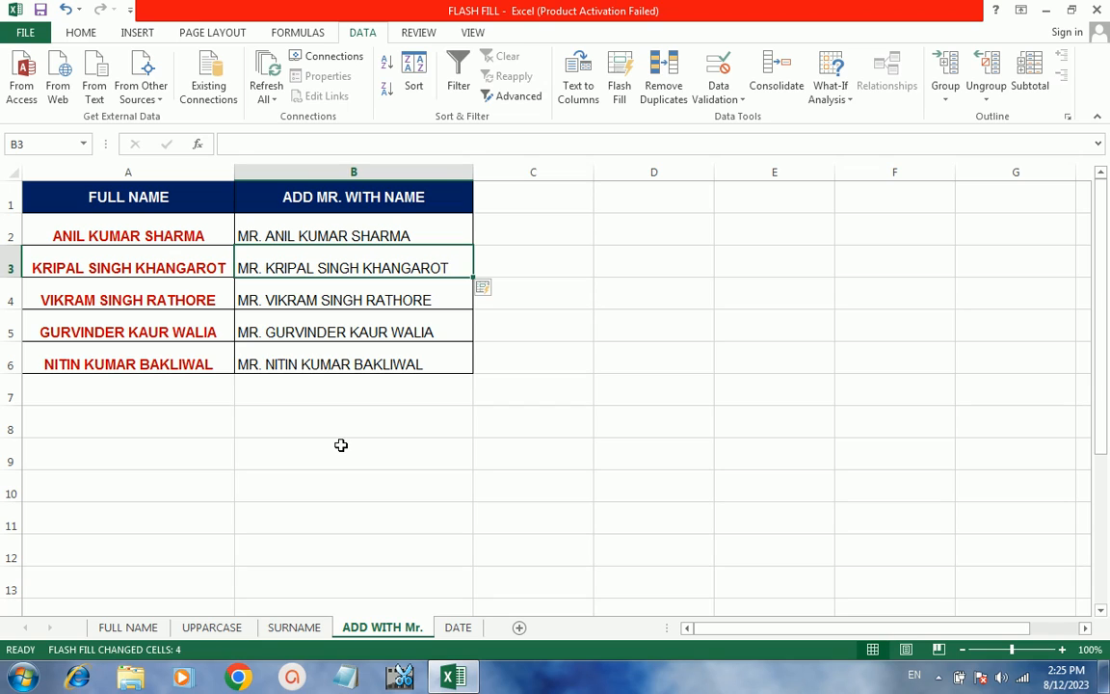
- Rename B1 to DAY, enter 25 in B2, and Flash Fill days 15, 18, 12, 23
{"action": "left_click", "coordinate": [458, 628]}
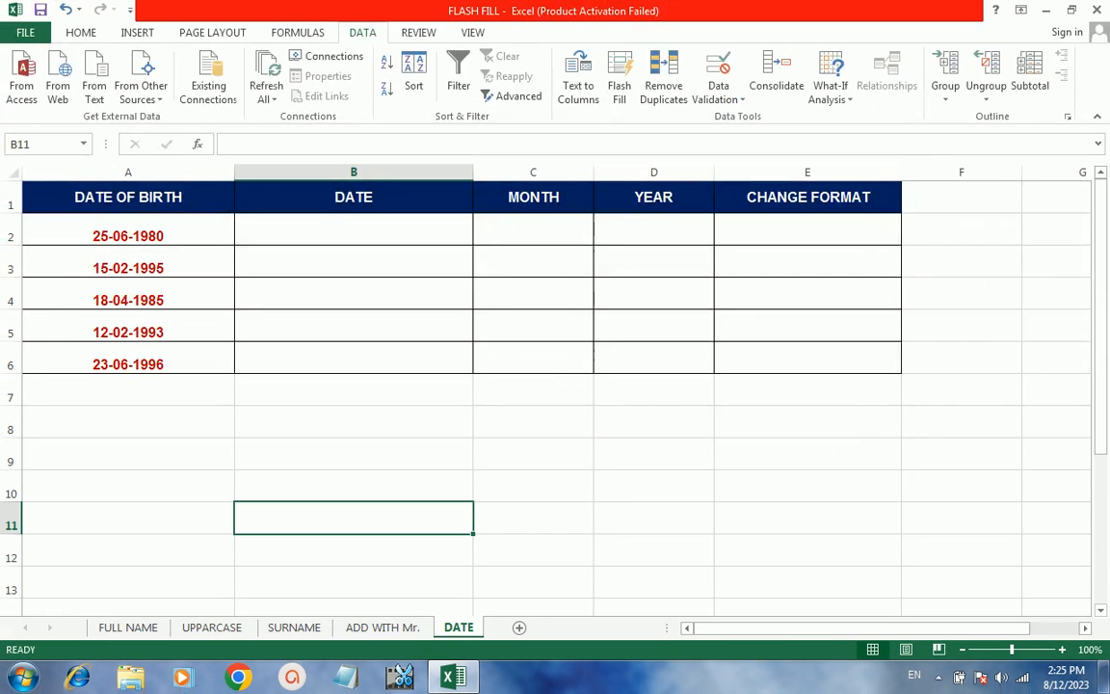
{"action": "left_click", "coordinate": [300, 170]}
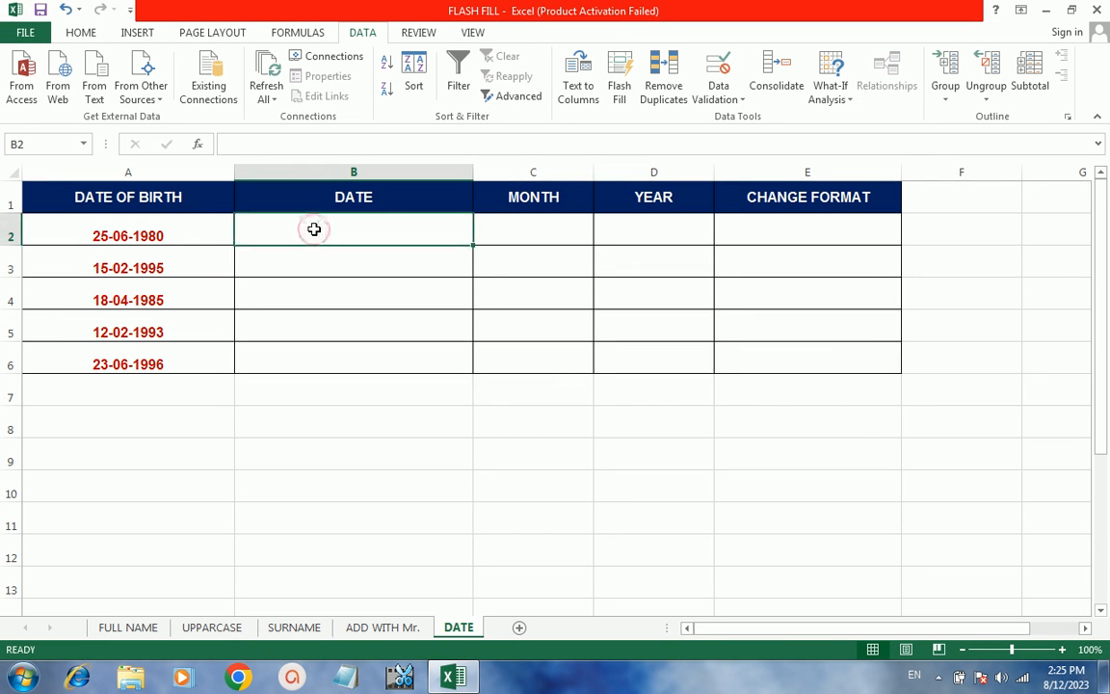
{"action": "left_click", "coordinate": [378, 199]}
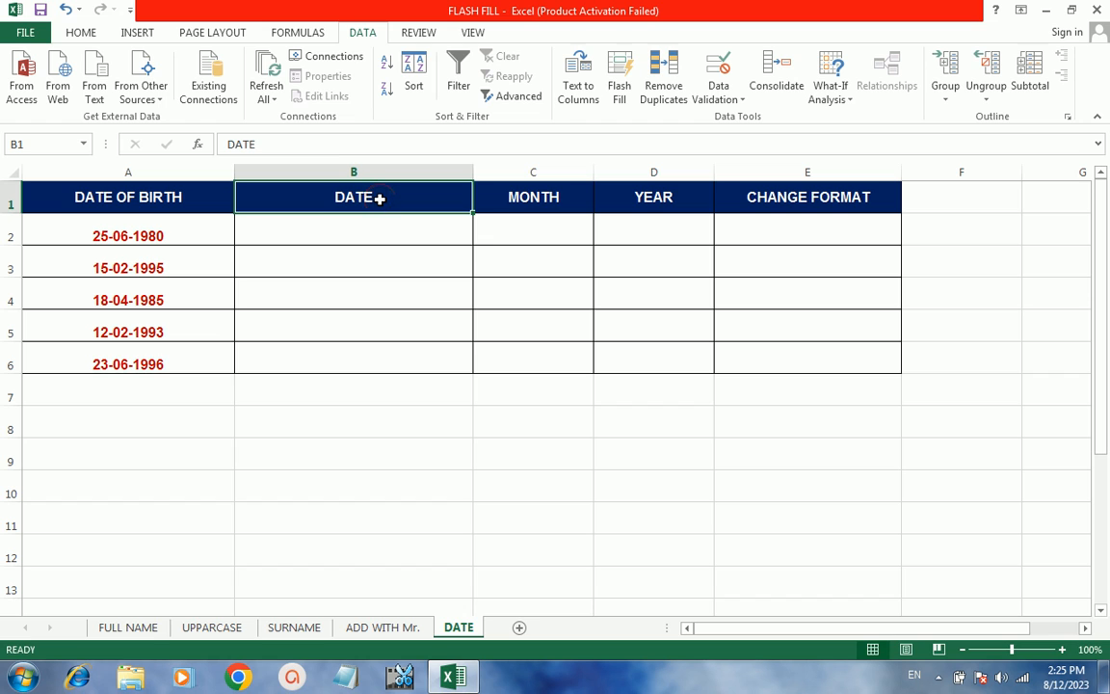
{"action": "type", "text": "DAY"}
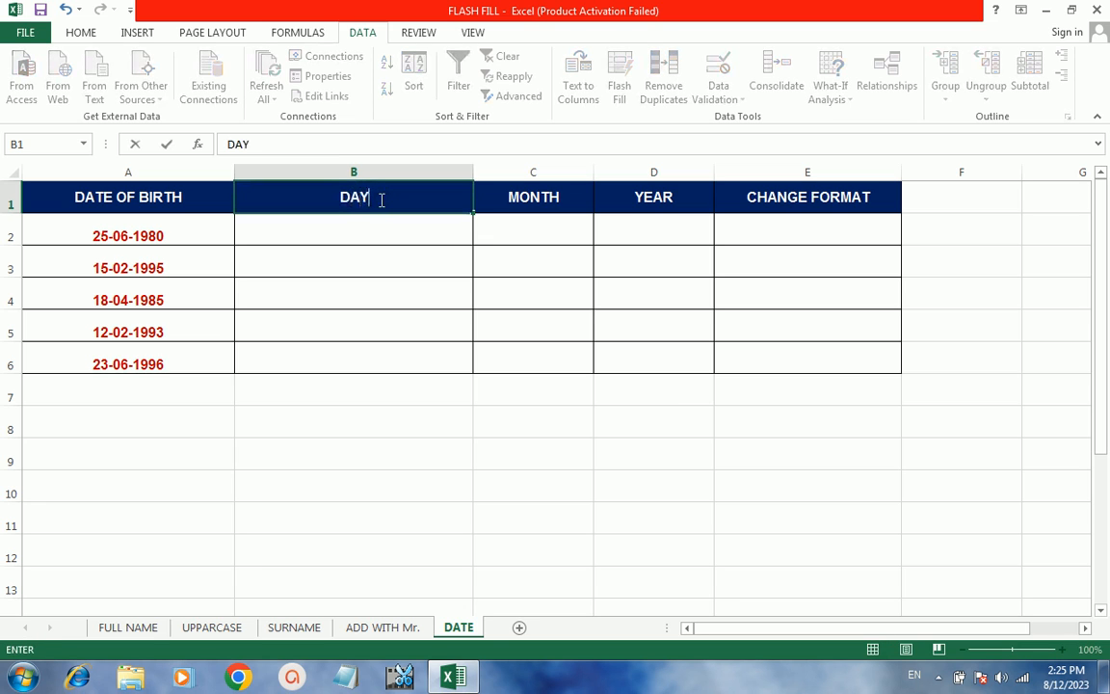
{"action": "left_click", "coordinate": [366, 228]}
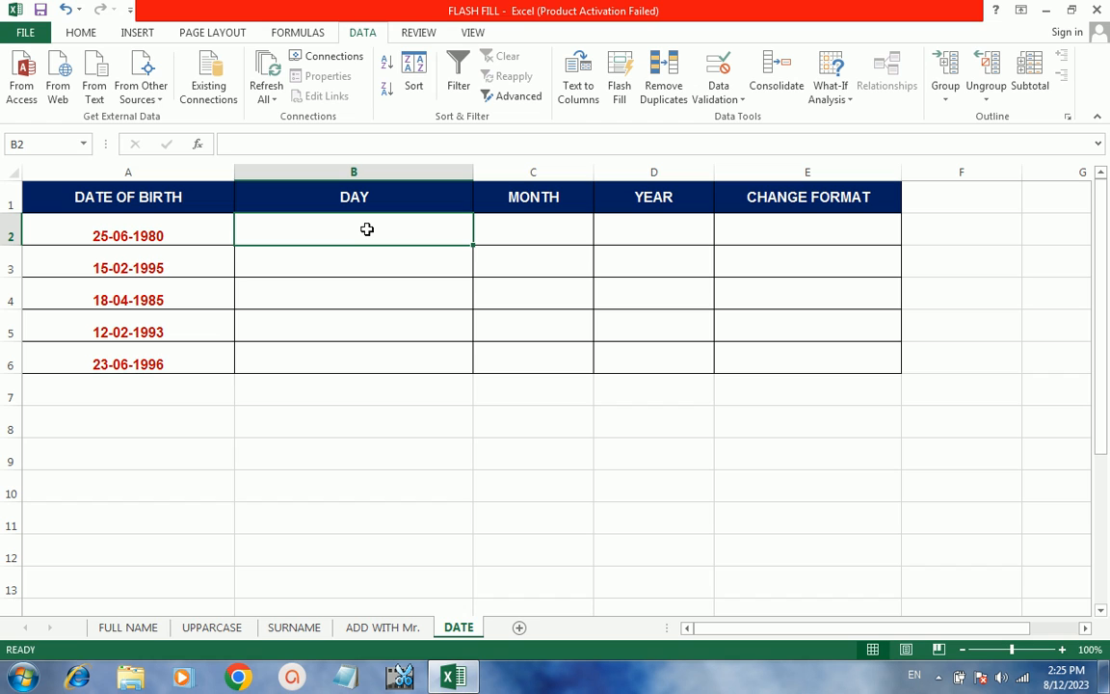
{"action": "type", "text": "25"}
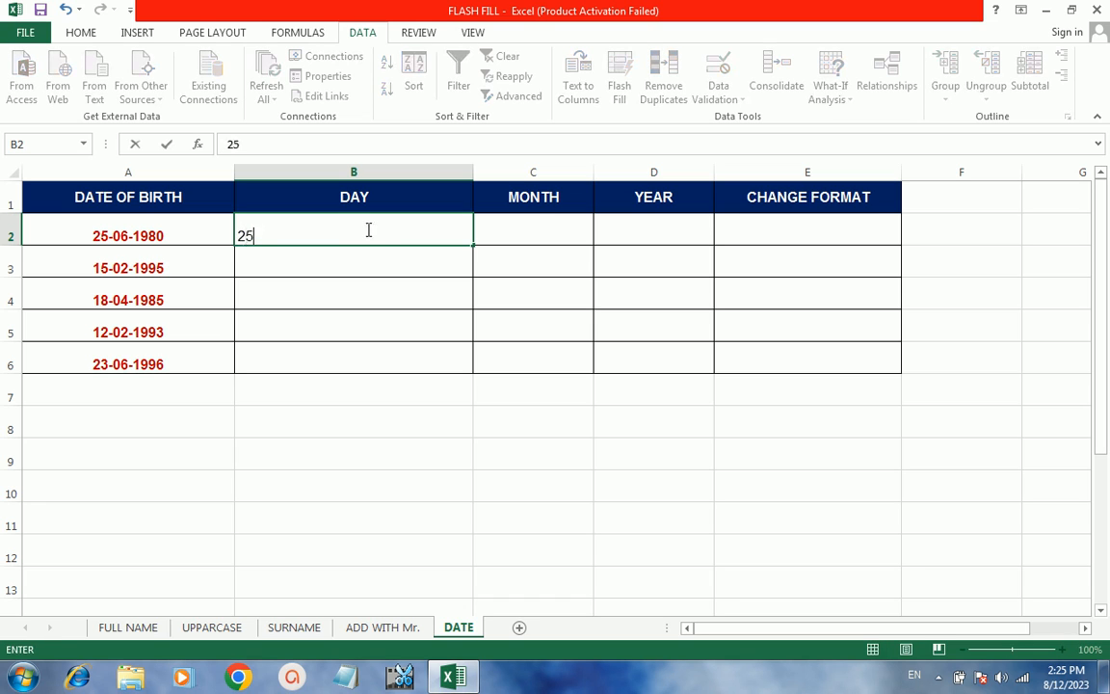
{"action": "left_click", "coordinate": [323, 267]}
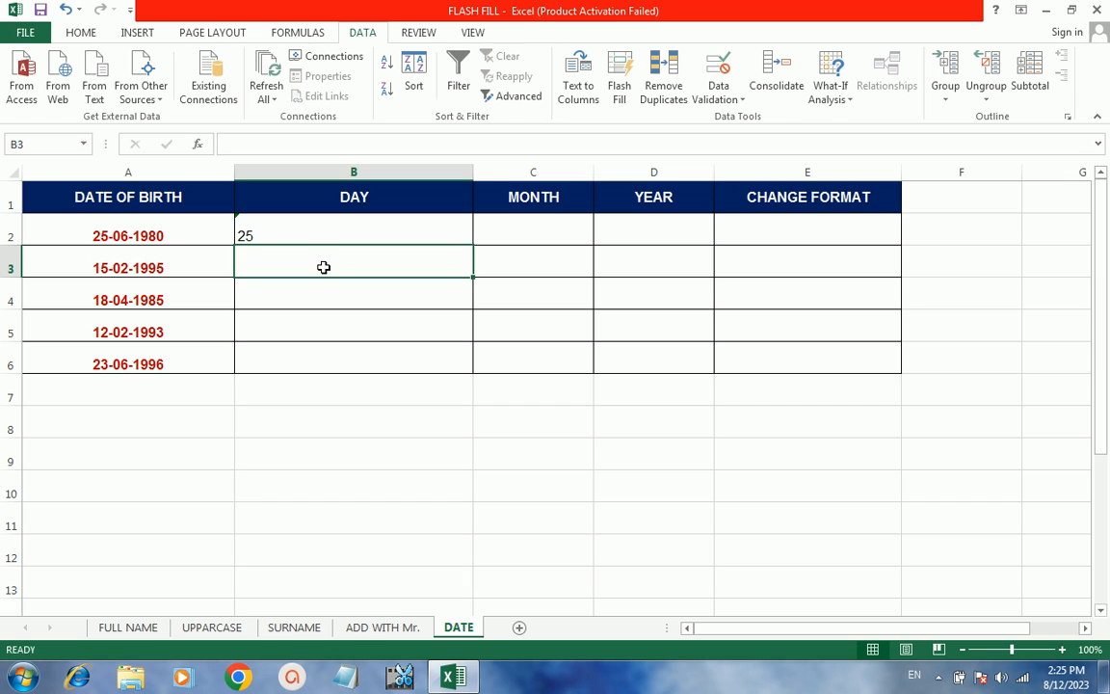
{"action": "key", "text": "ctrl+e"}
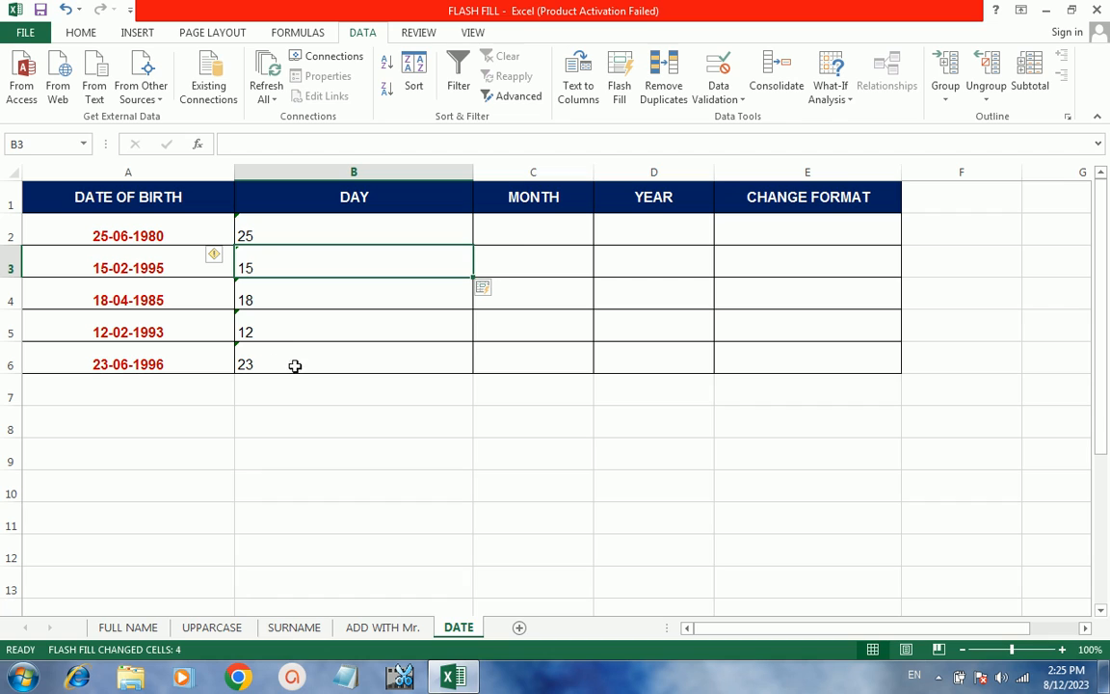
{"action": "left_click", "coordinate": [515, 233]}
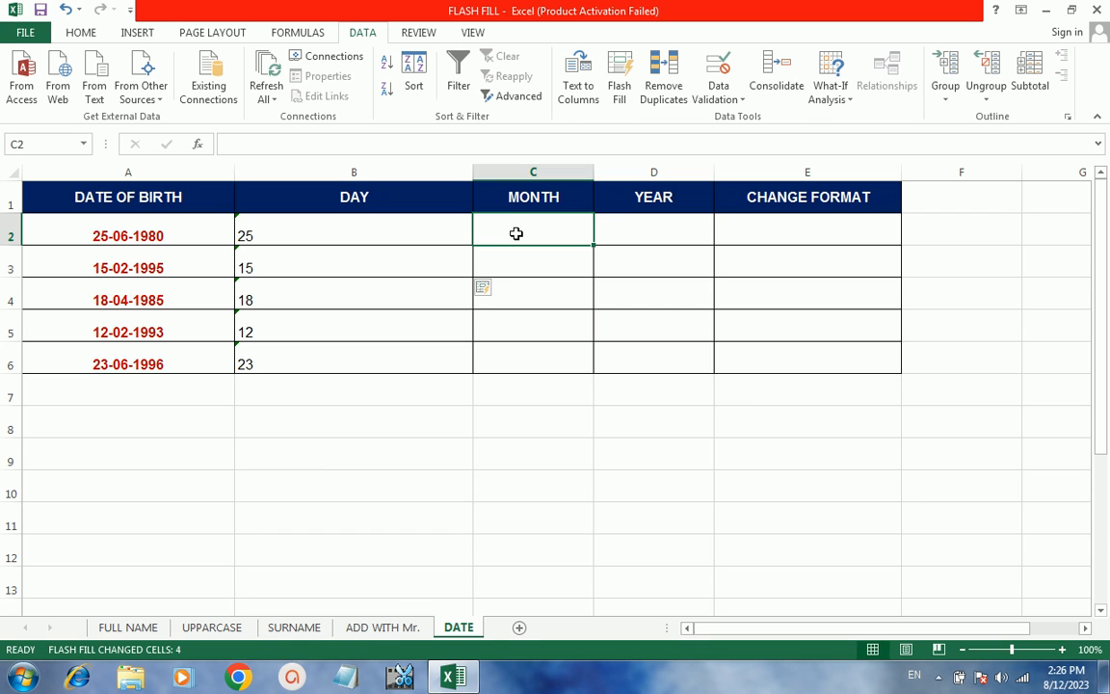
- Enter 06 in C2 and Flash Fill the months 02, 04, 02, 06
{"action": "type", "text": "06"}
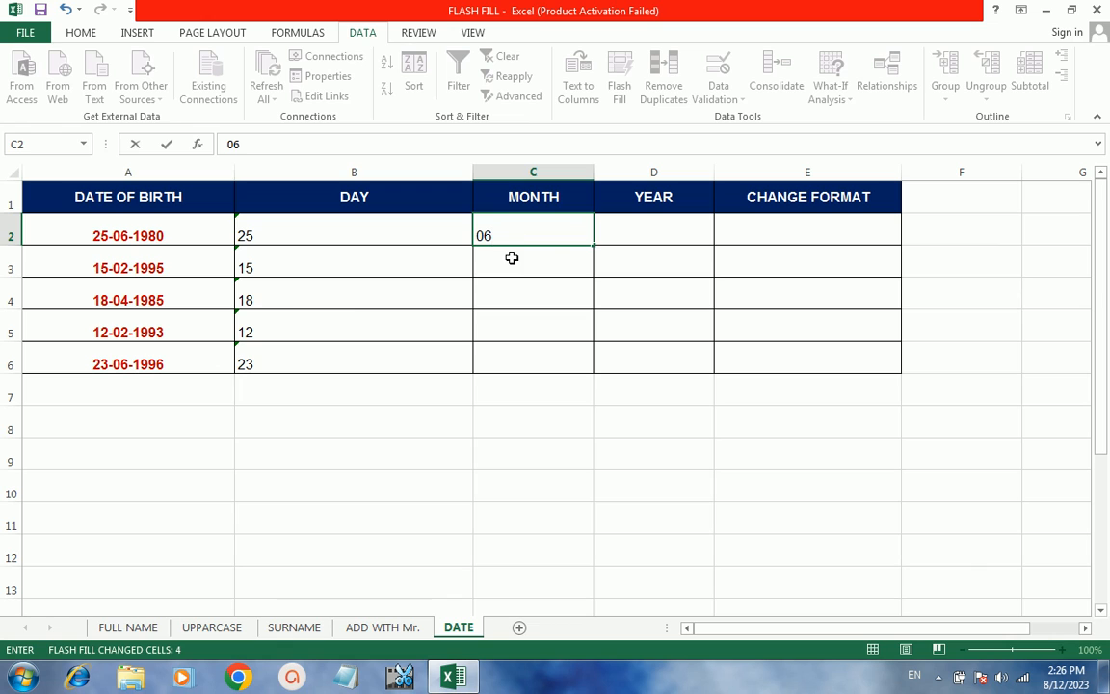
{"action": "left_click", "coordinate": [512, 259]}
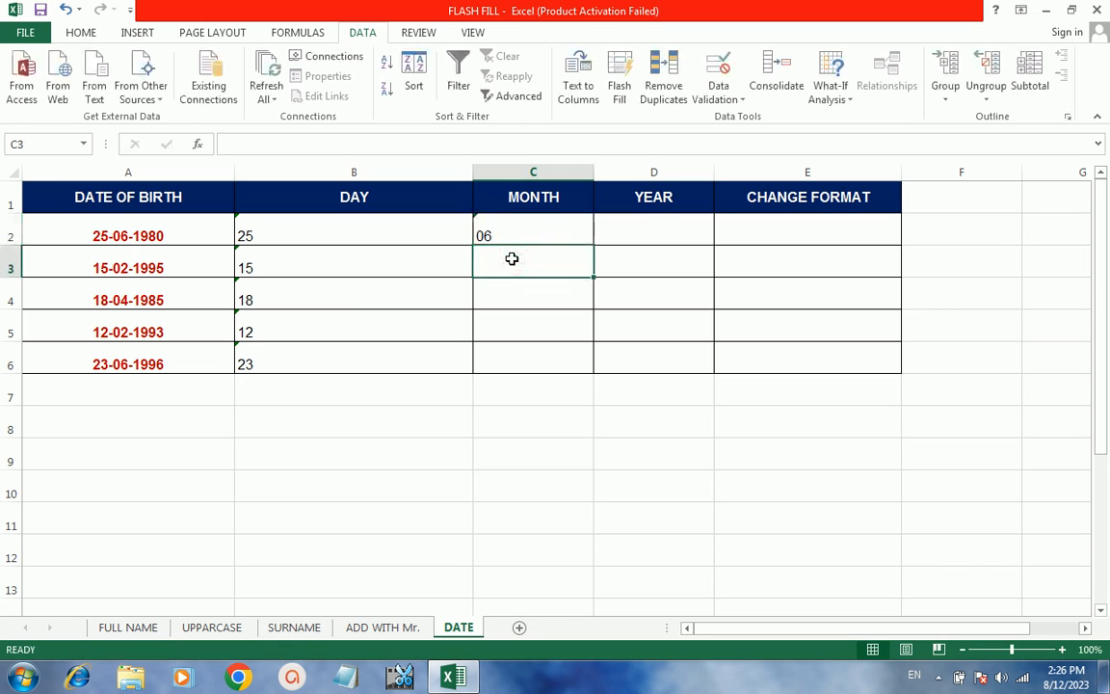
{"action": "key", "text": "ctrl+e"}
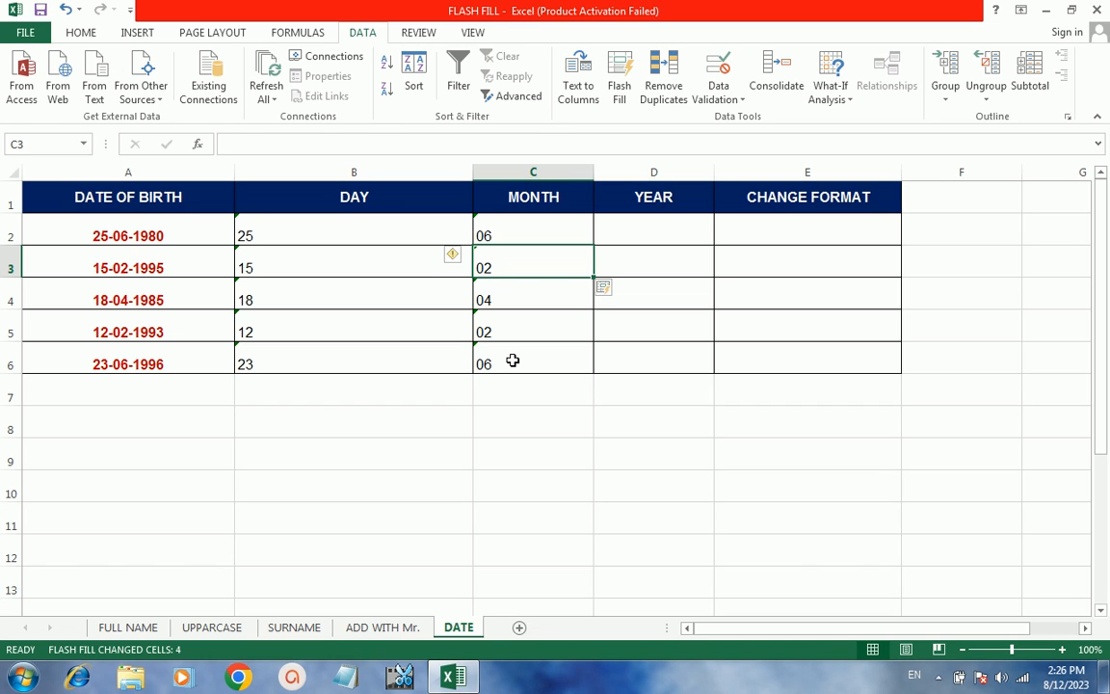
- Enter 1980 in D2 and Flash Fill the years 1995, 1985, 1993, 1996
{"action": "left_click", "coordinate": [660, 236]}
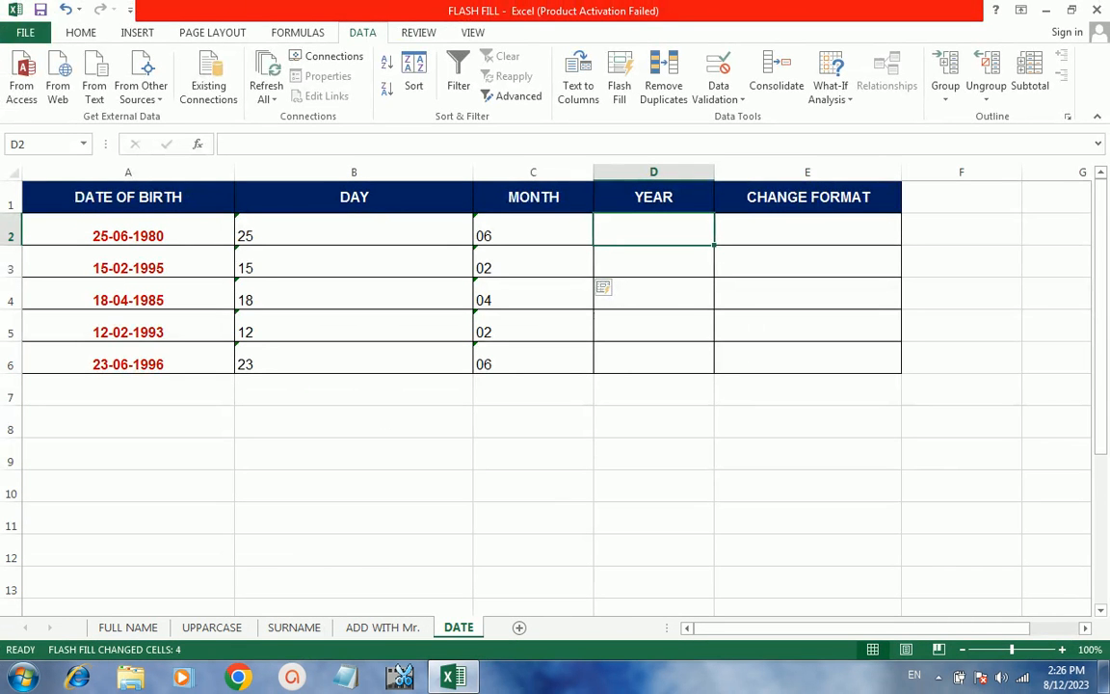
{"action": "type", "text": "1"}
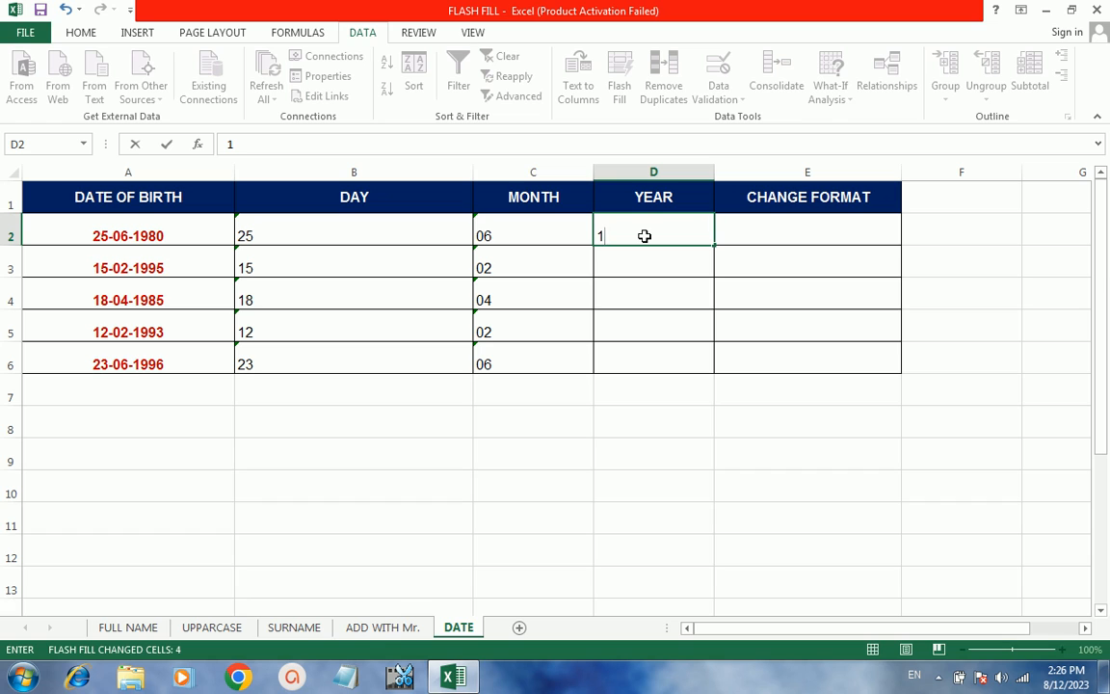
{"action": "type", "text": "980"}
{"action": "key", "text": "Return"}
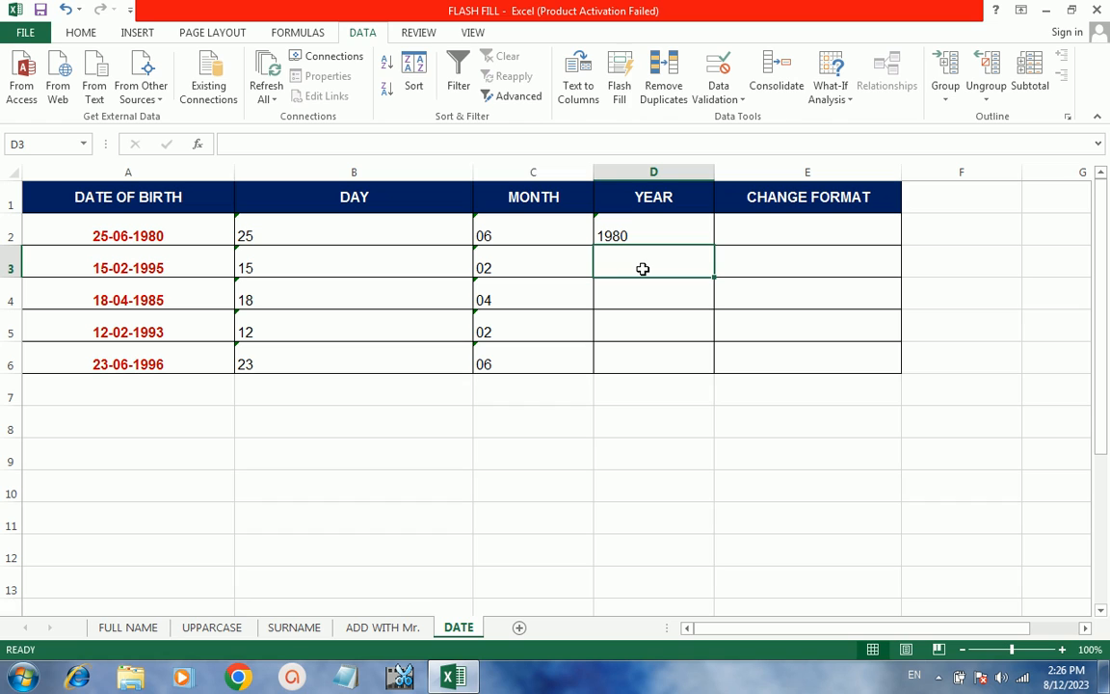
{"action": "left_click", "coordinate": [622, 77]}
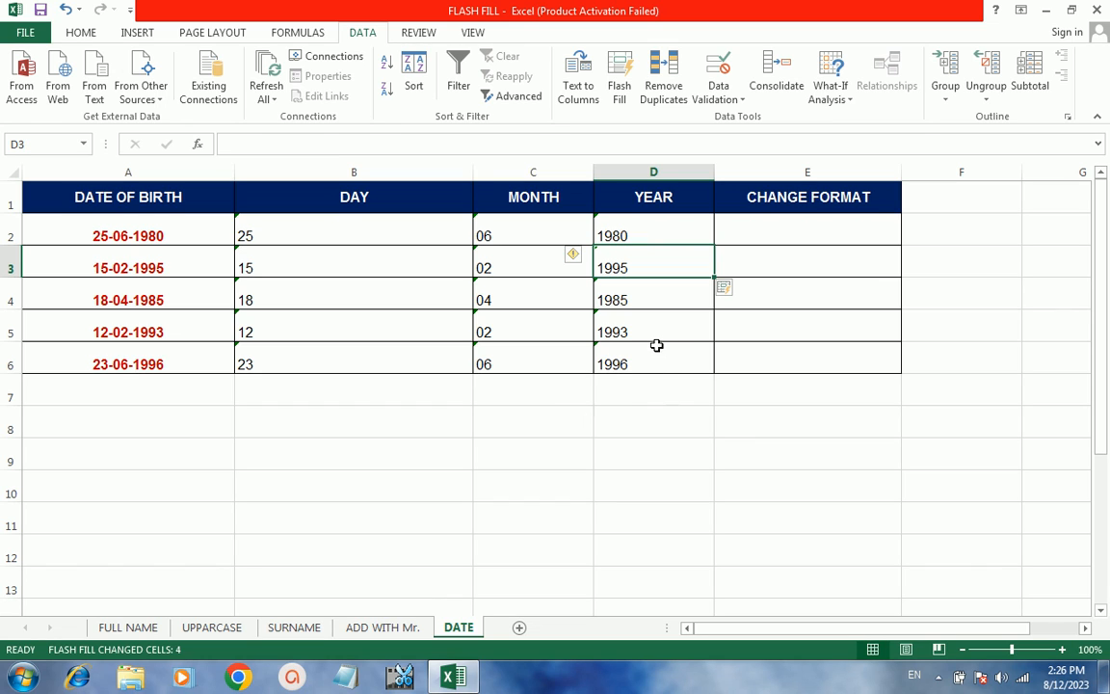
{"action": "left_click", "coordinate": [755, 239]}
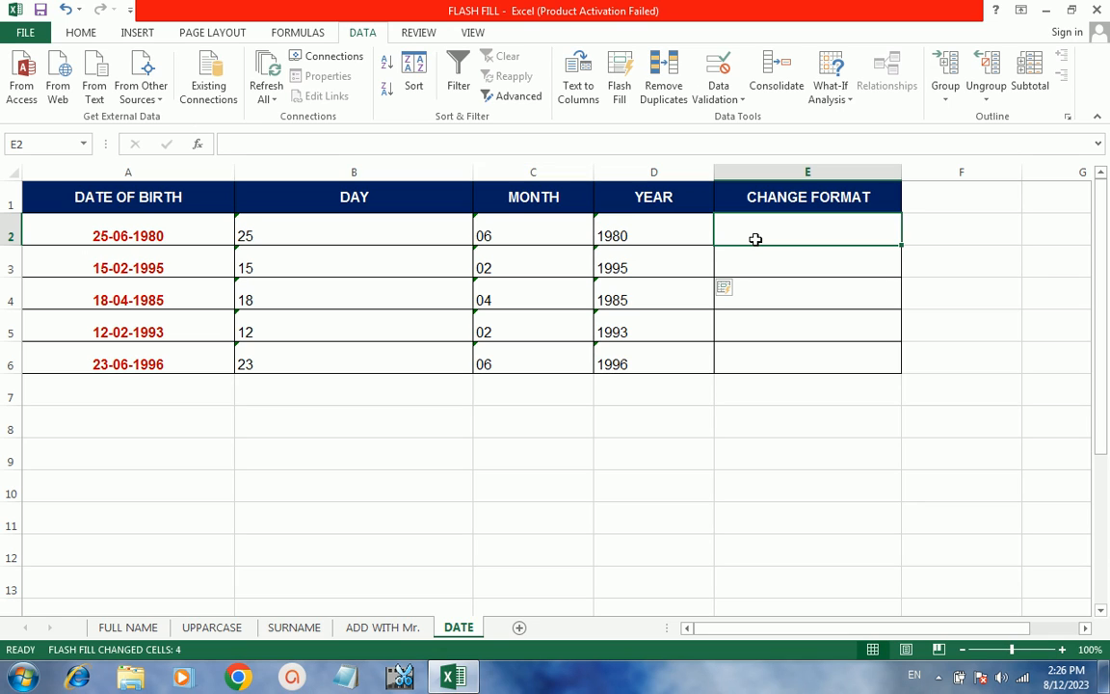
- Enter 1980-06-25 in E2 and Flash Fill the remaining dates as year-month-day
{"action": "type", "text": "19"}
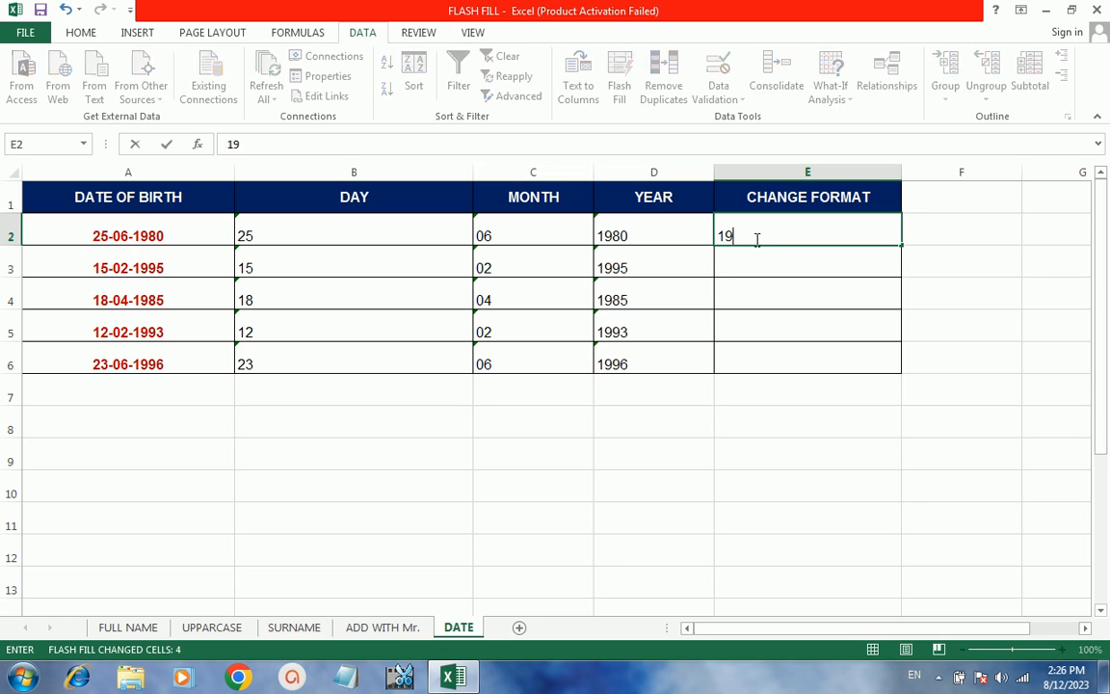
{"action": "type", "text": "80-06-25"}
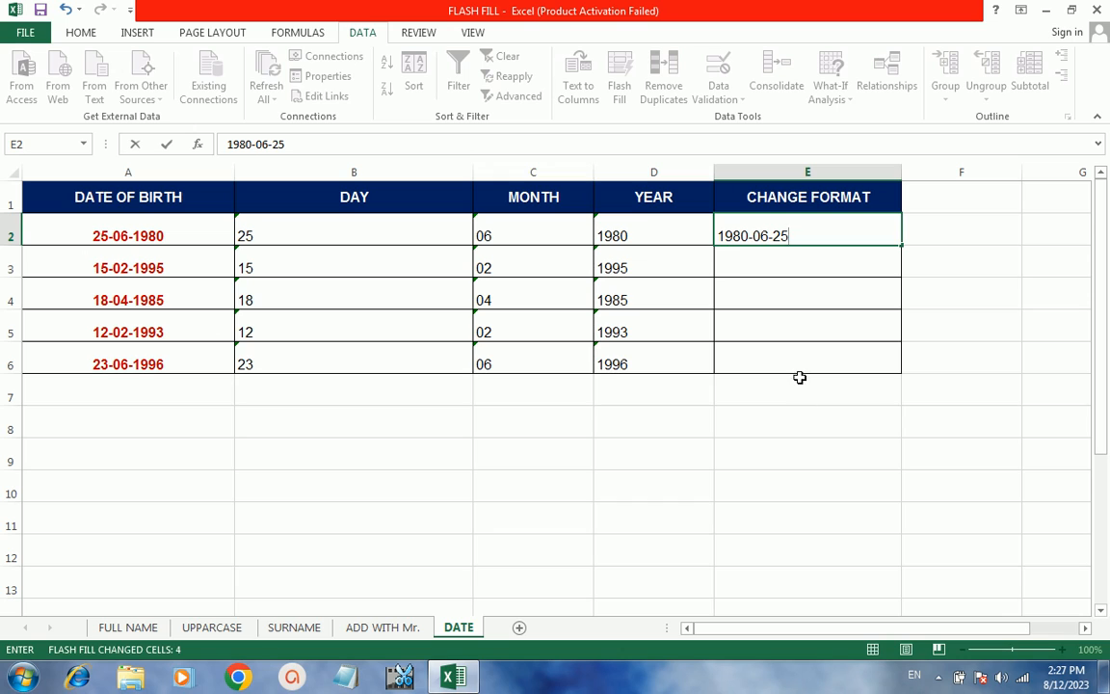
{"action": "left_click", "coordinate": [741, 264]}
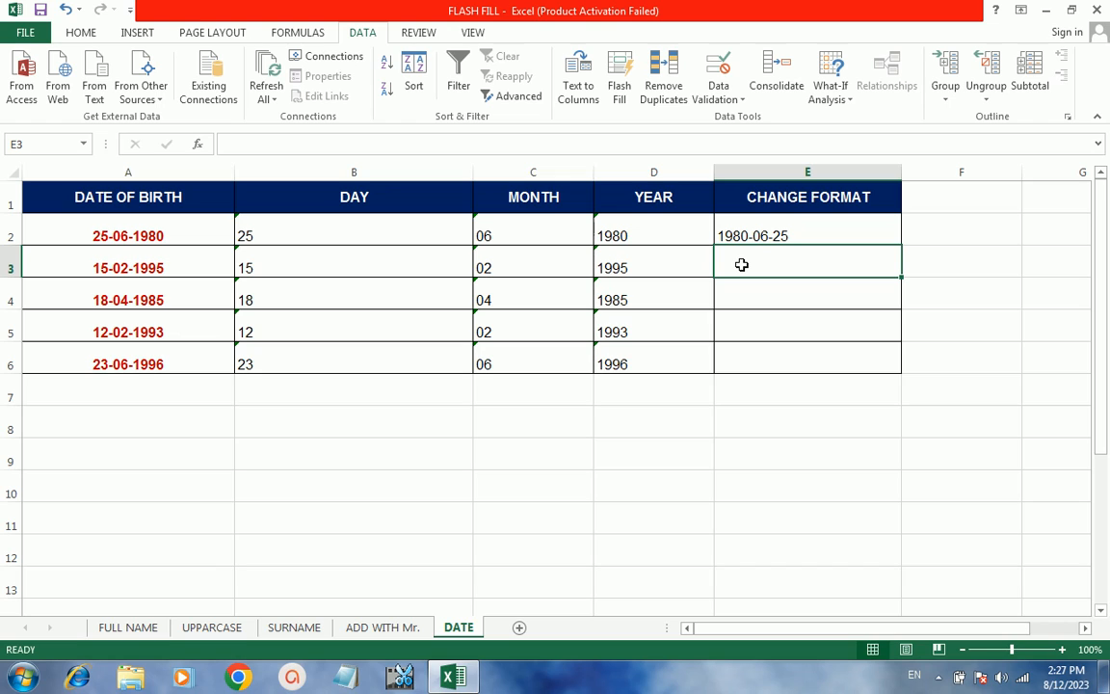
{"action": "key", "text": "ctrl+e"}
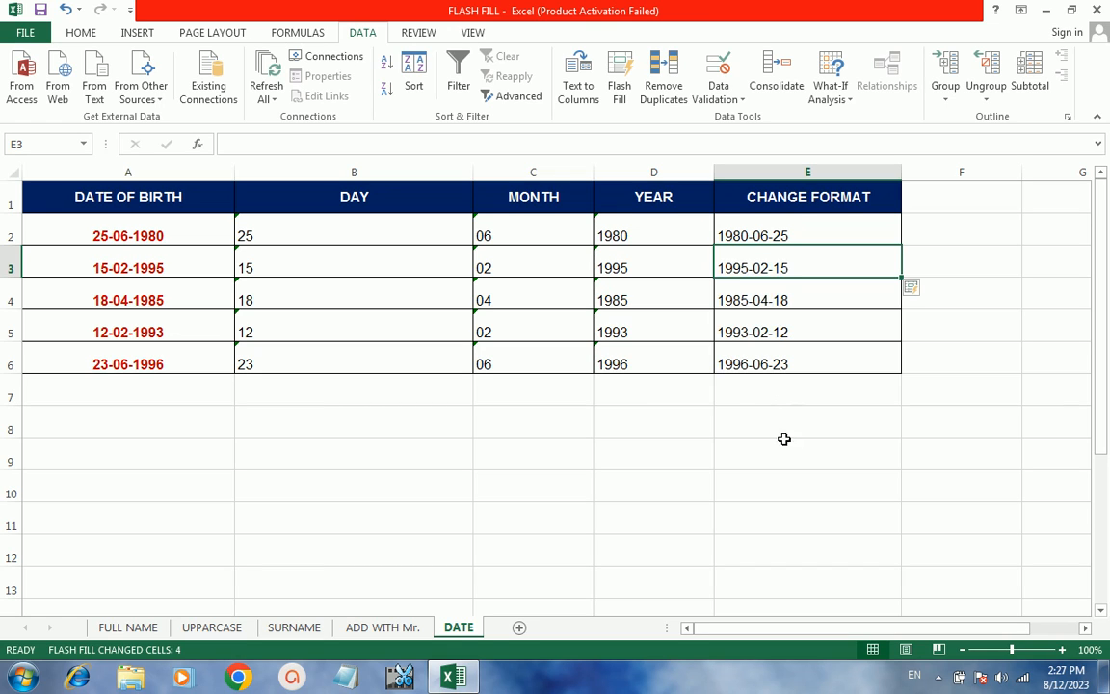